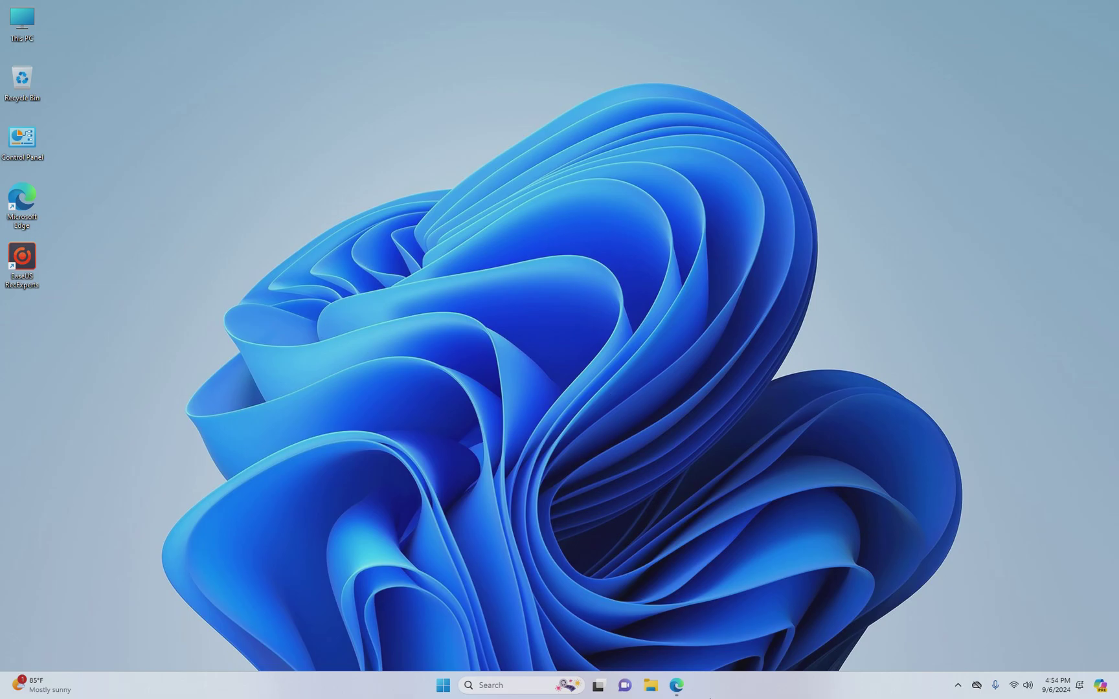
# - Switch to Microsoft Edge, replace the YouTube tab with a new one, and go to ninite.com
pyautogui.moveTo(687, 690)
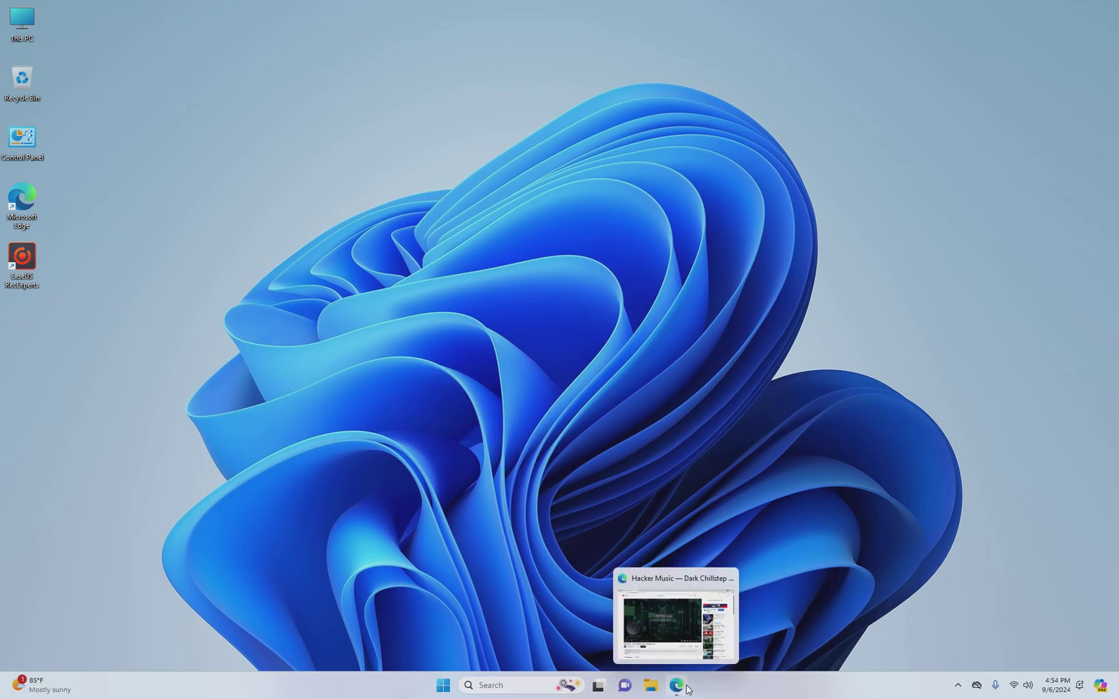
pyautogui.click(677, 623)
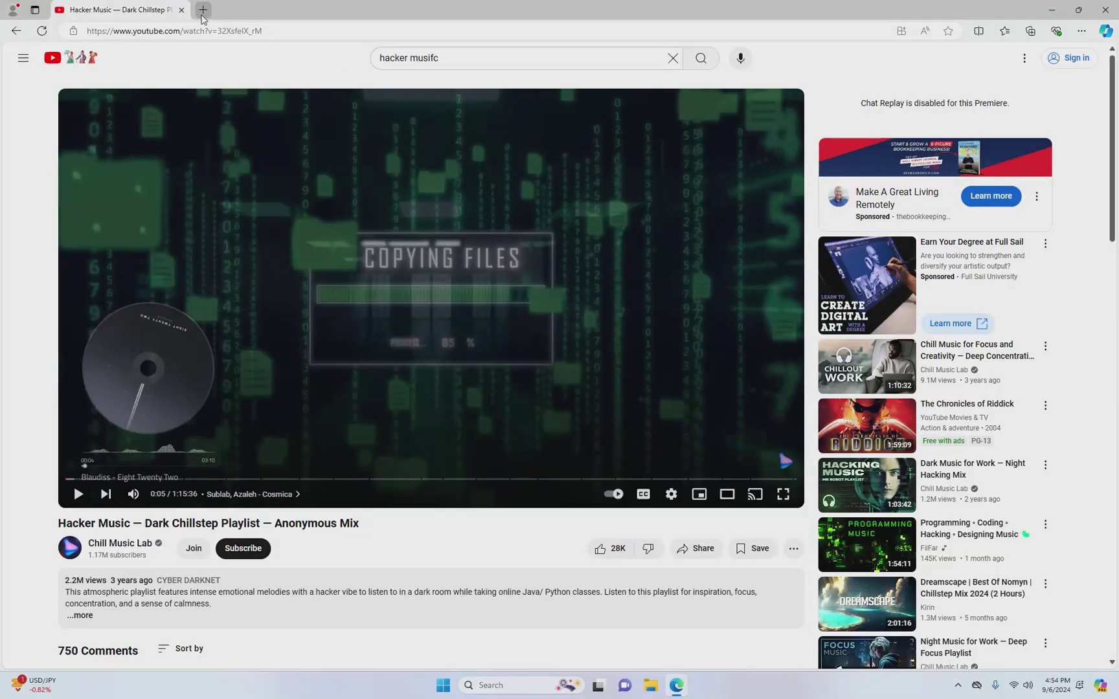
pyautogui.click(203, 9)
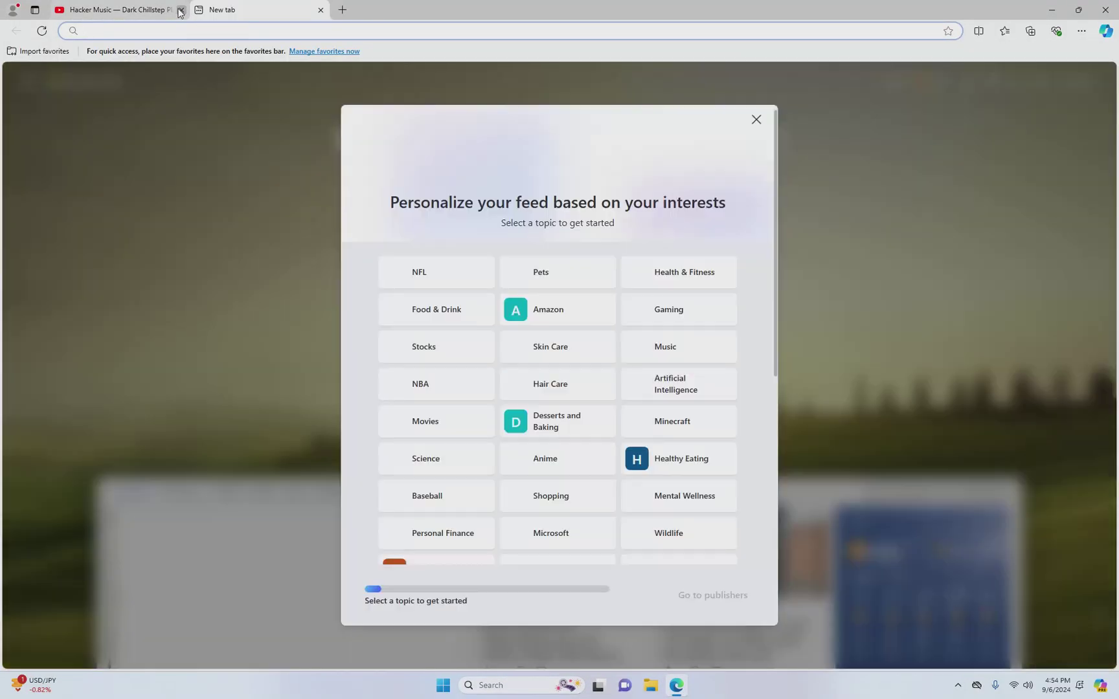
pyautogui.click(181, 9)
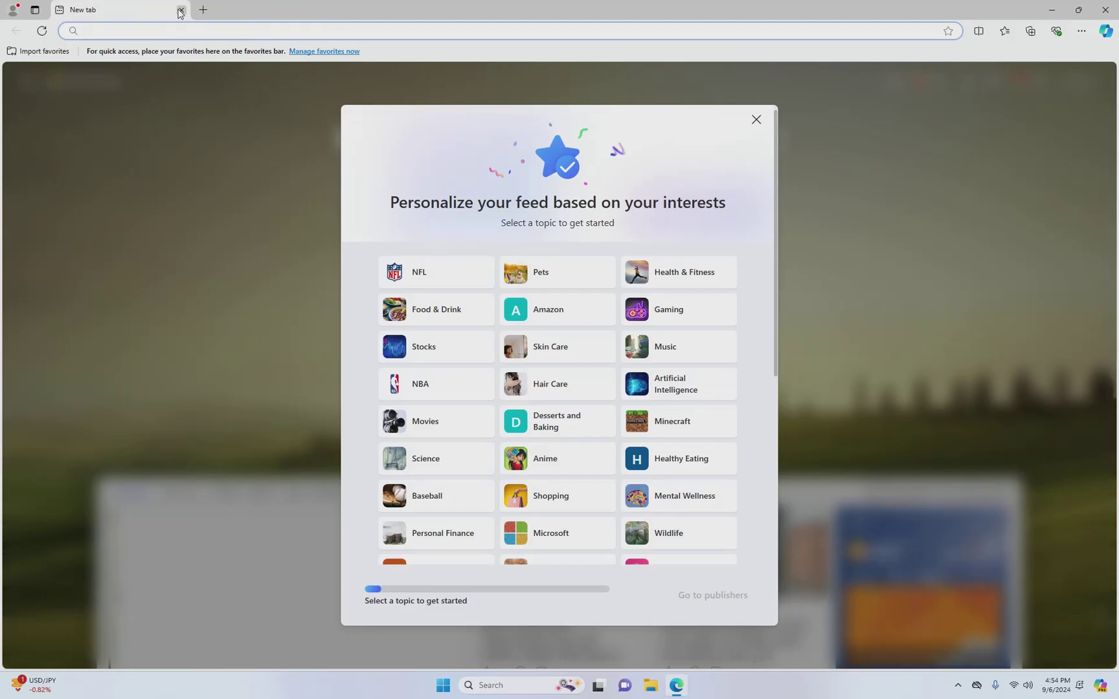
pyautogui.write('ninite')
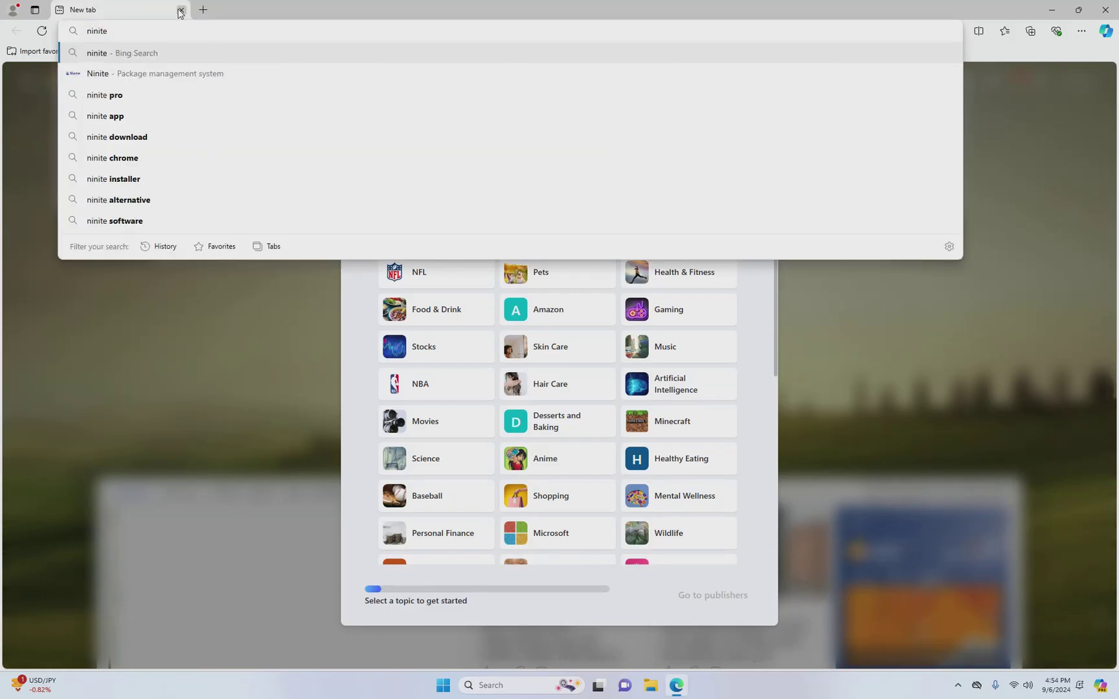
pyautogui.write('.com')
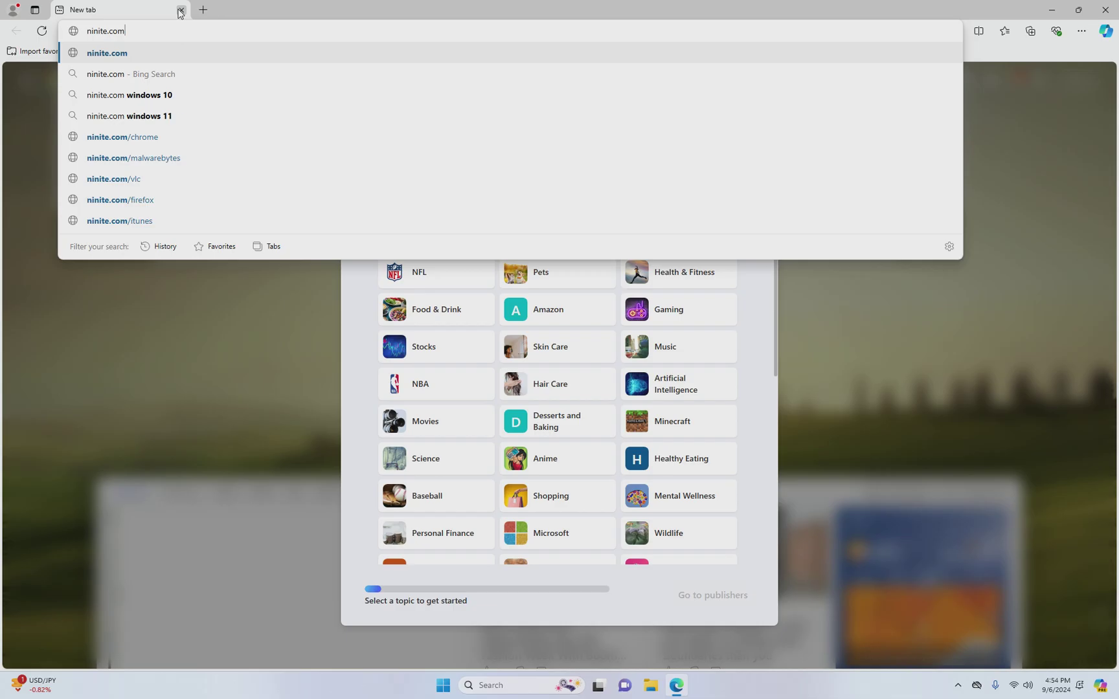
pyautogui.press('Return')
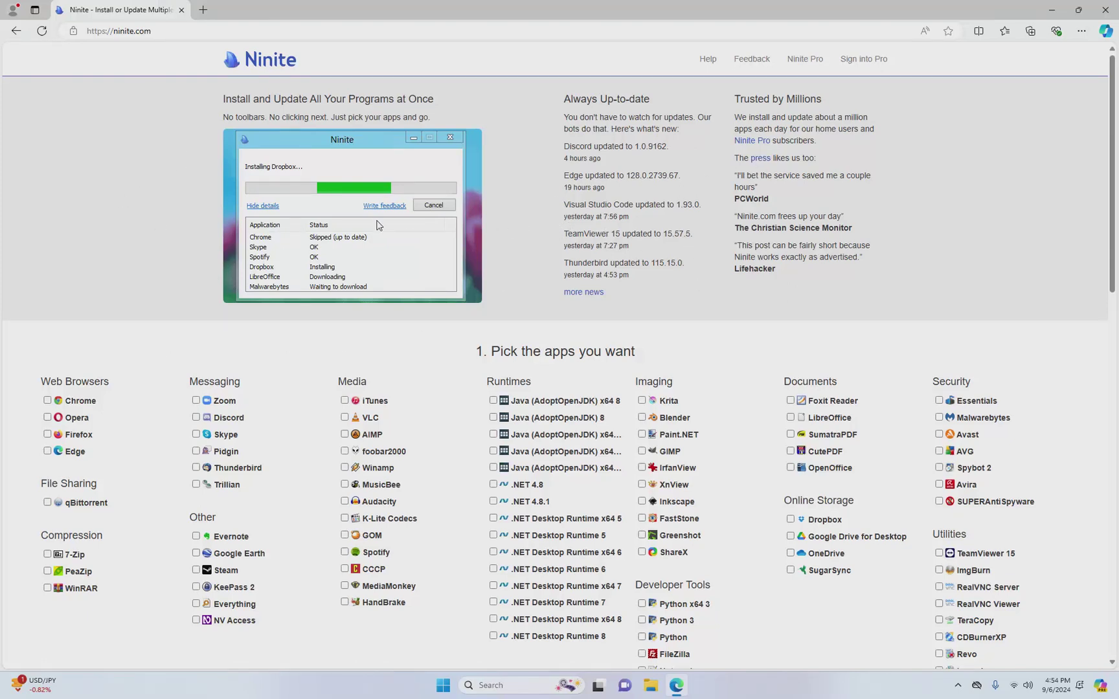
# - Select Chrome, Firefox, 7-Zip, WinDirStat and Notepad++ in the list of apps to install
pyautogui.click(48, 401)
pyautogui.click(48, 434)
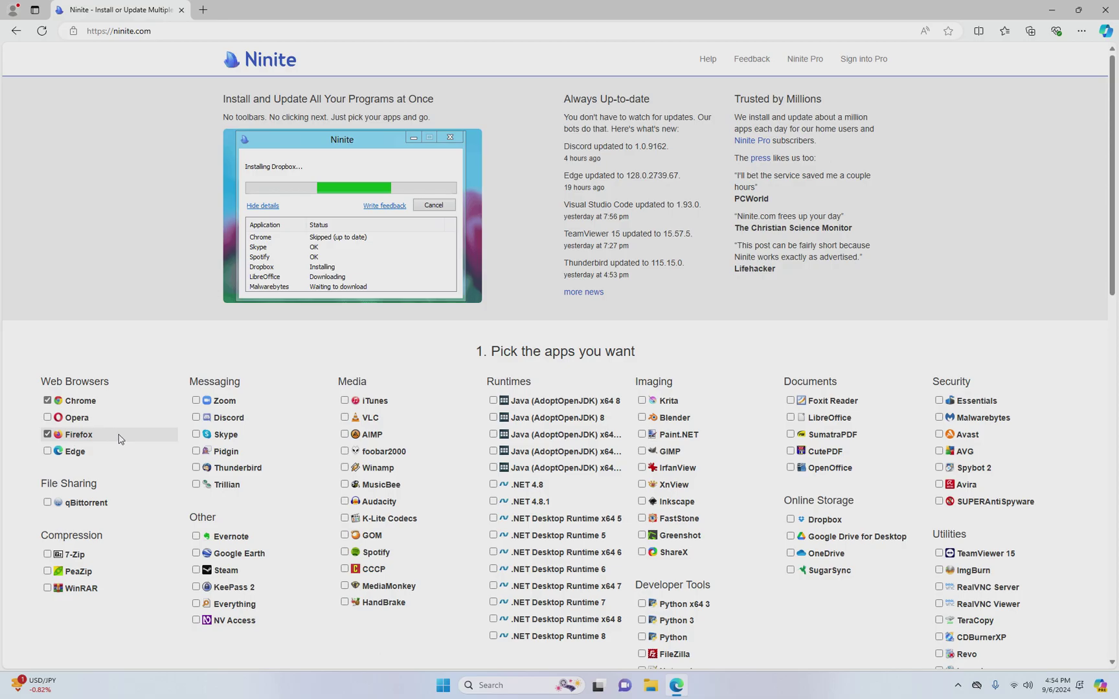
pyautogui.scroll(-2, 123, 434)
pyautogui.click(47, 438)
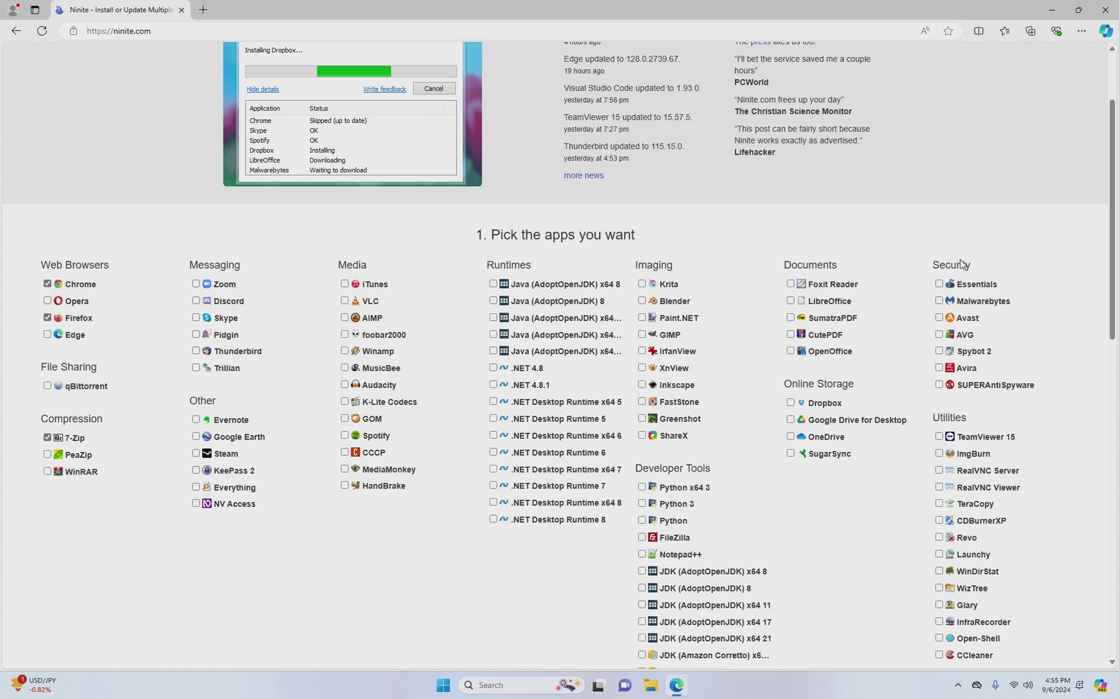
pyautogui.scroll(-2, 861, 454)
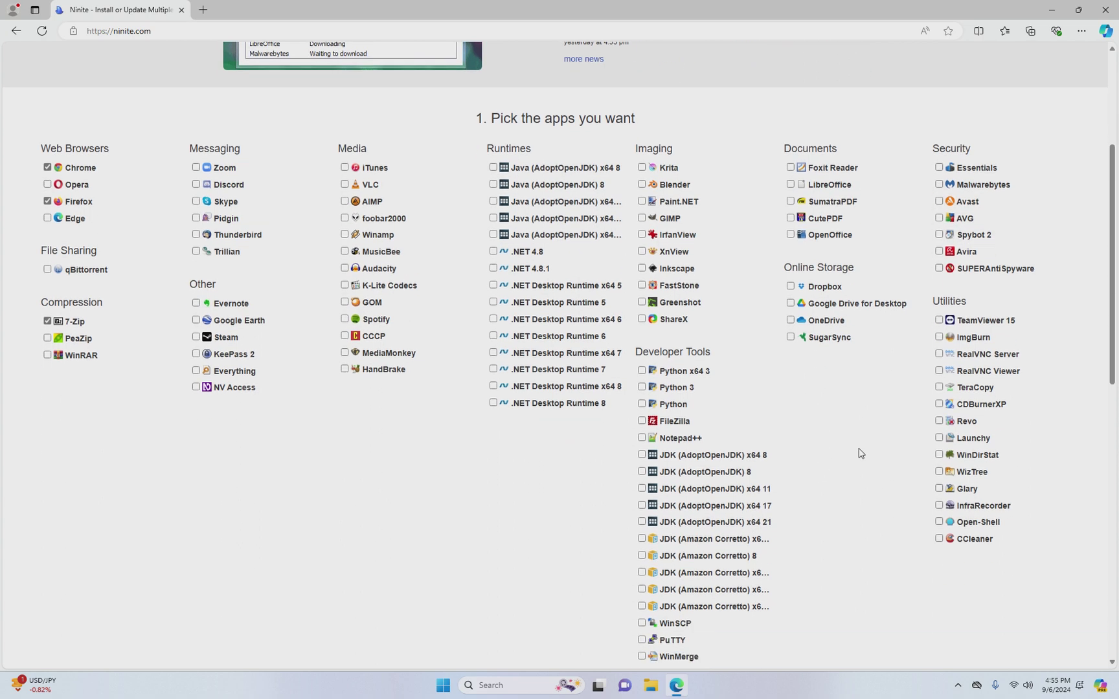
pyautogui.click(939, 455)
pyautogui.scroll(-2, 903, 479)
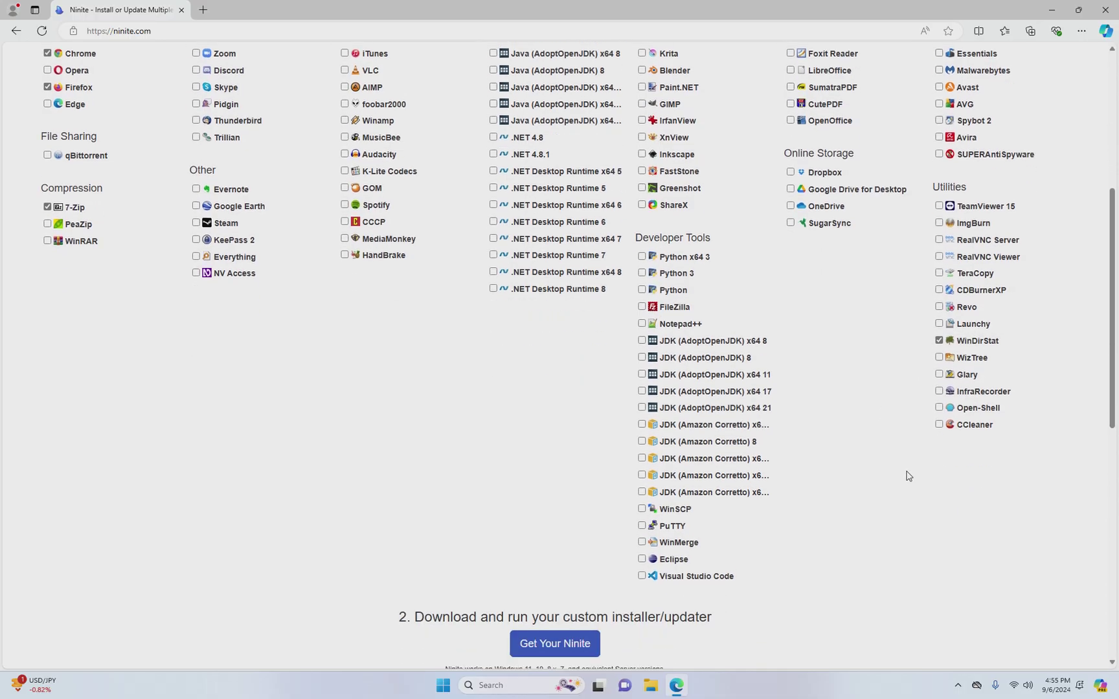
pyautogui.click(644, 323)
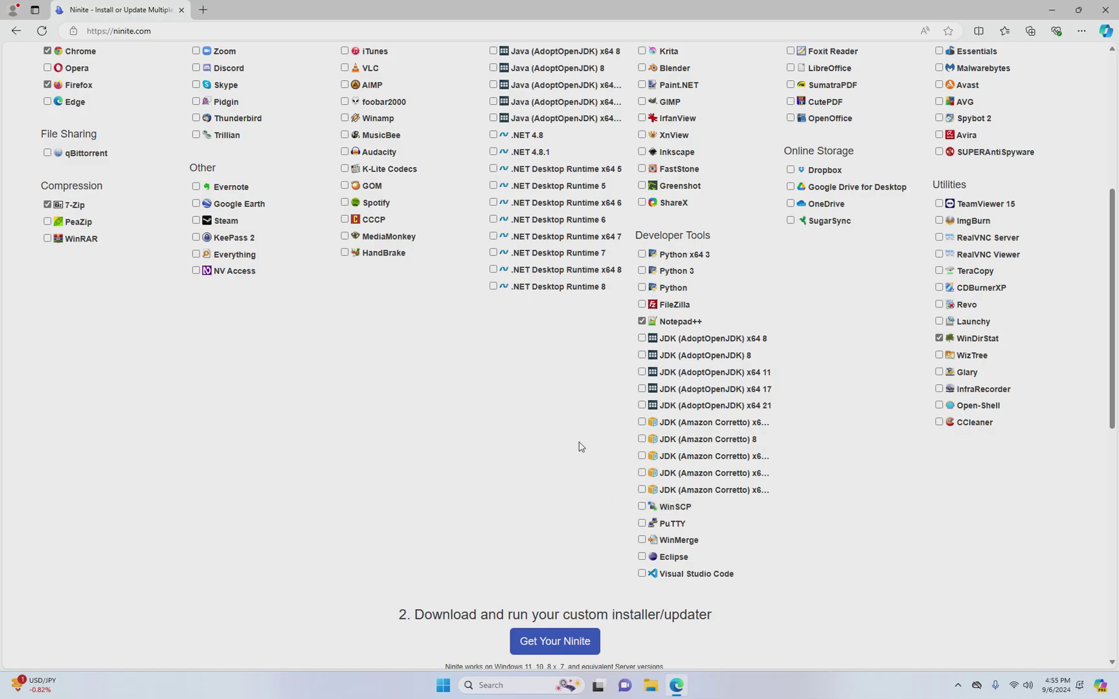
# - Download and run the custom Ninite installer for the selected apps, with its installation details shown
pyautogui.scroll(1, 575, 447)
pyautogui.scroll(-3, 573, 446)
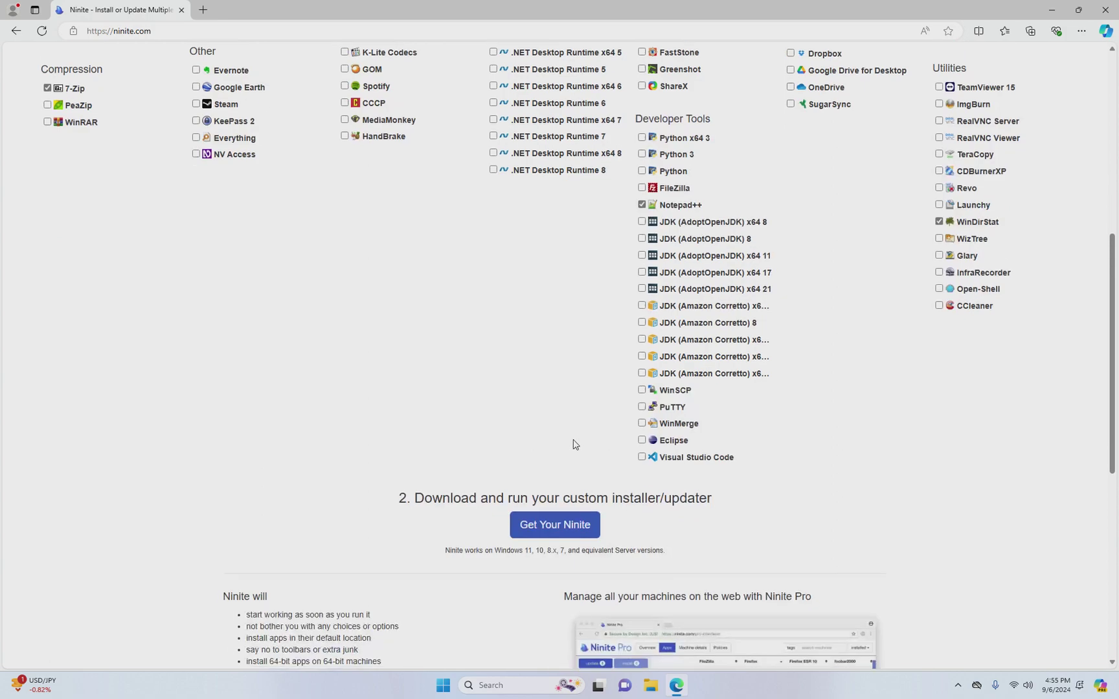
pyautogui.scroll(3, 307, 312)
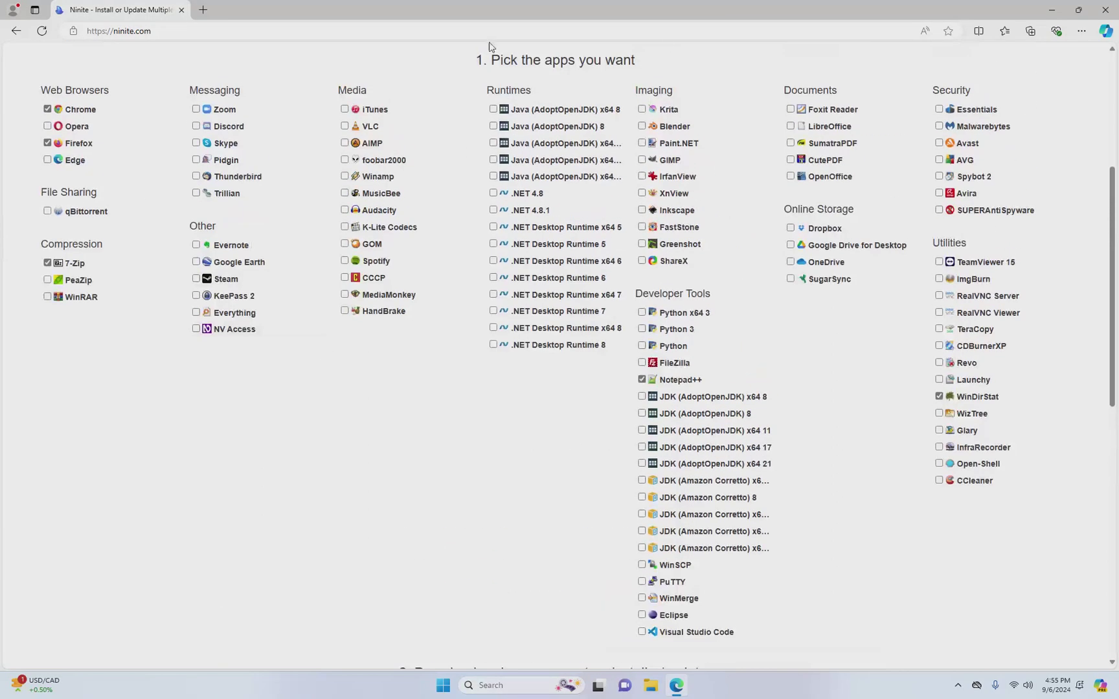
pyautogui.scroll(-4, 351, 395)
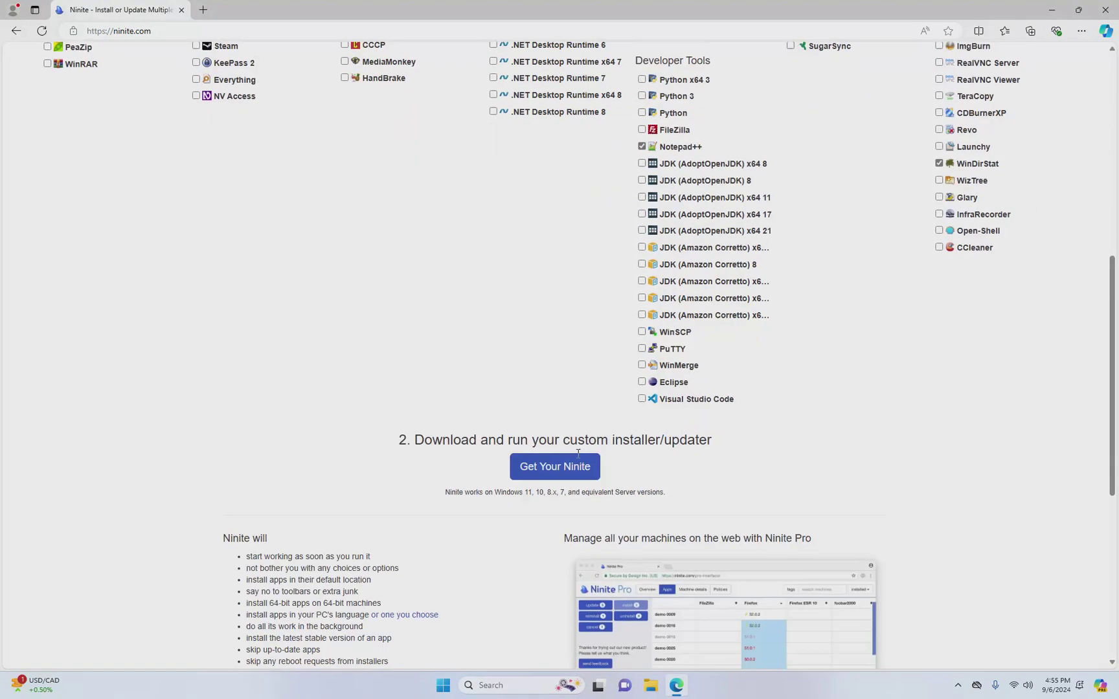
pyautogui.click(545, 470)
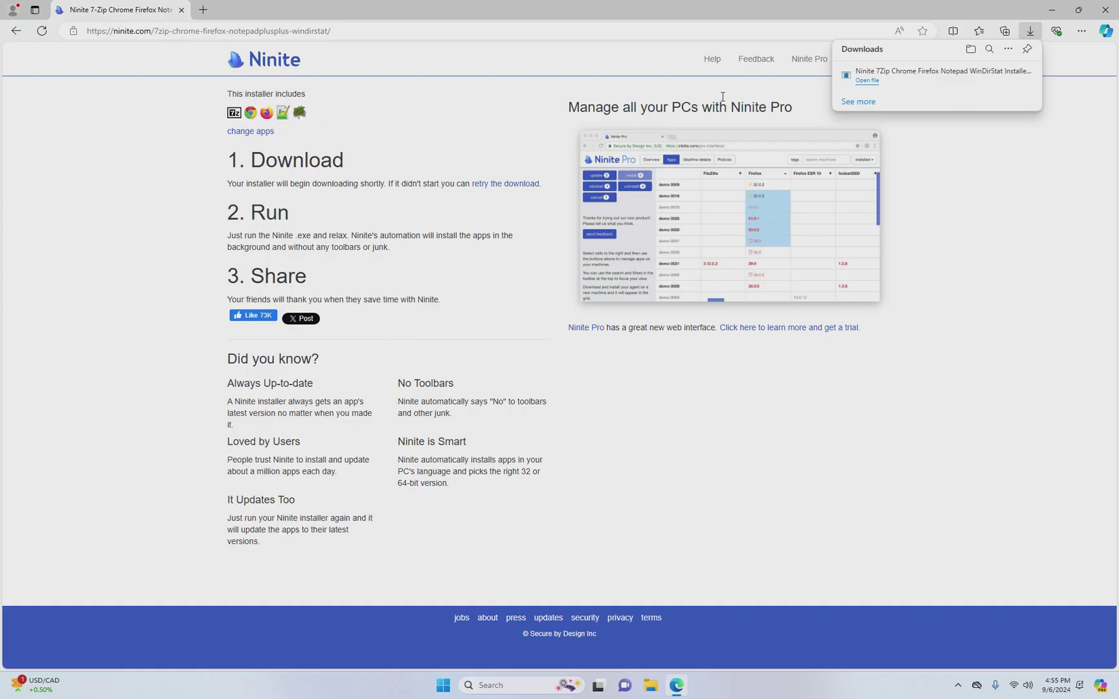
pyautogui.click(867, 80)
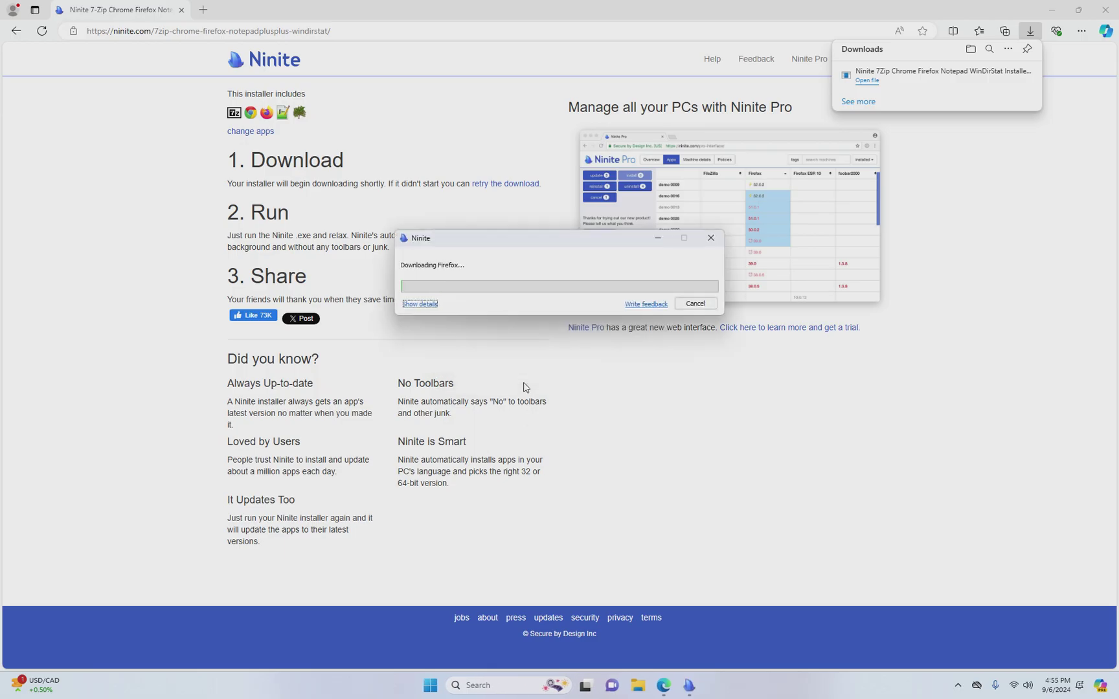
pyautogui.click(421, 304)
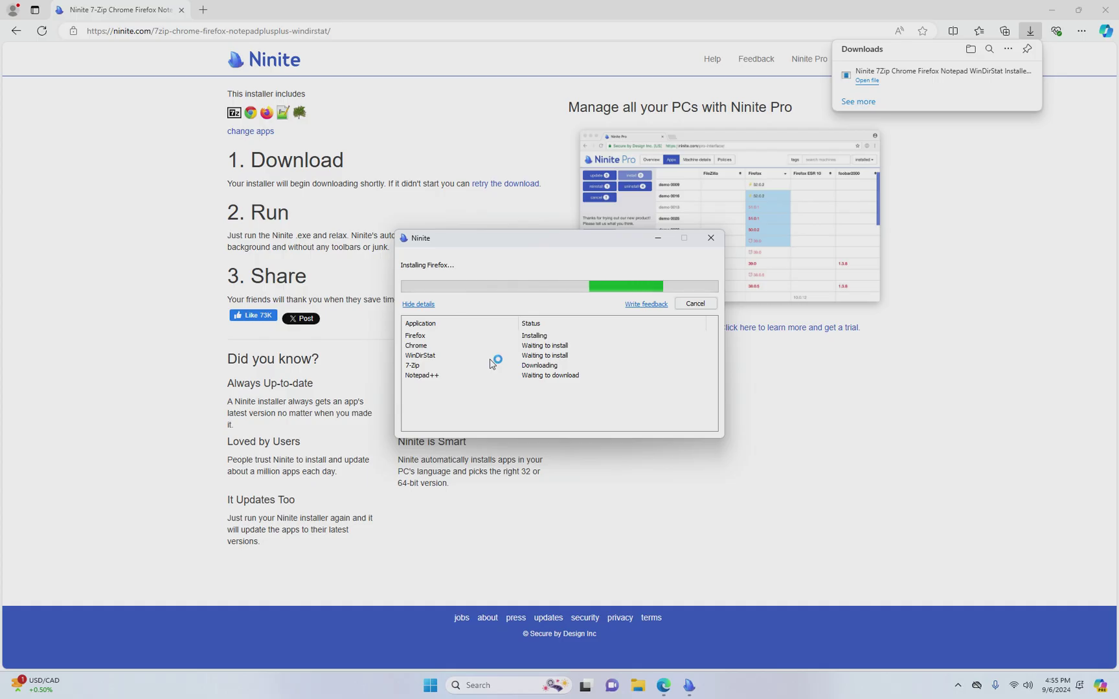
# - Search the web for "dragon cyber ai background" in a new browser tab
pyautogui.click(203, 9)
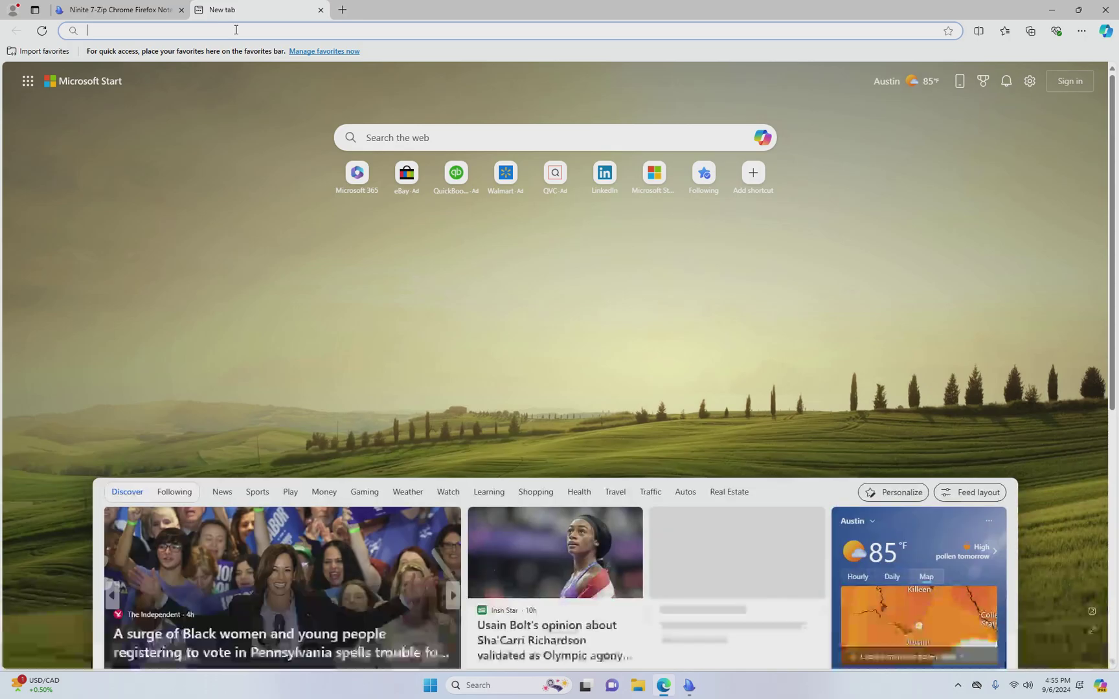
pyautogui.click(455, 139)
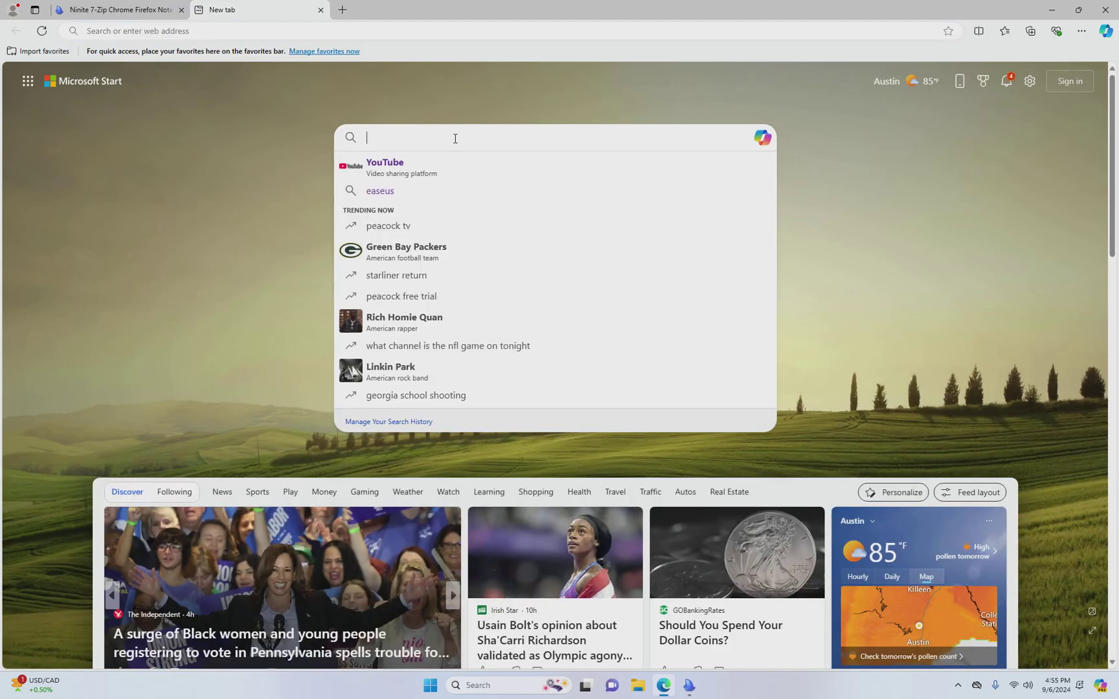
pyautogui.write('dragon c')
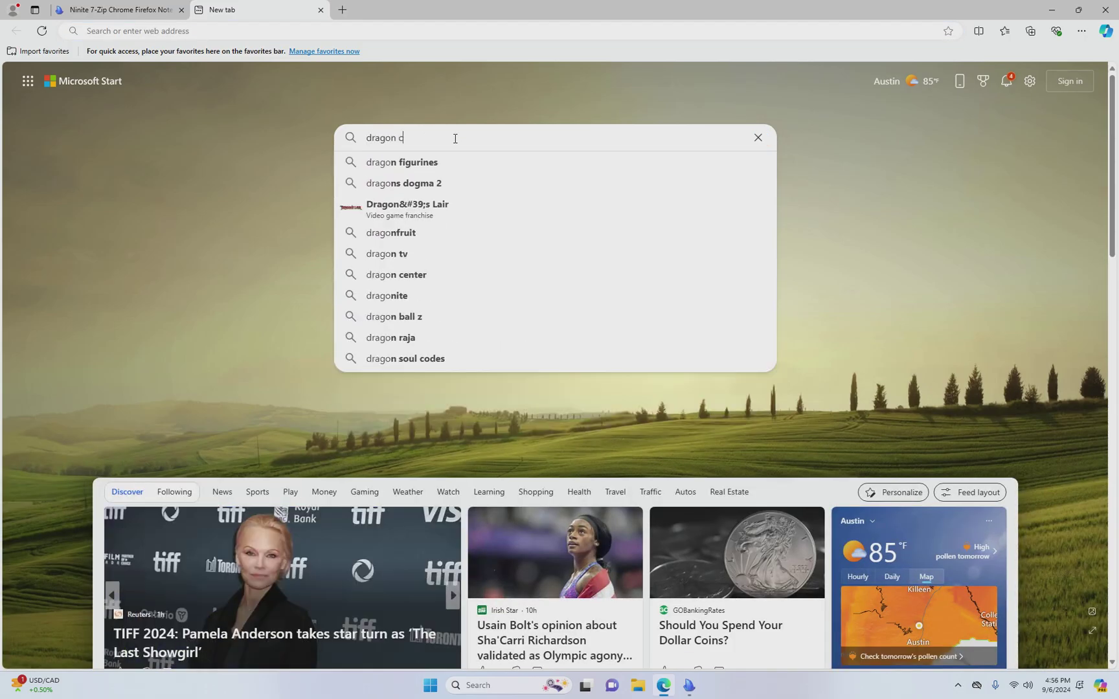
pyautogui.write('yber ai bac')
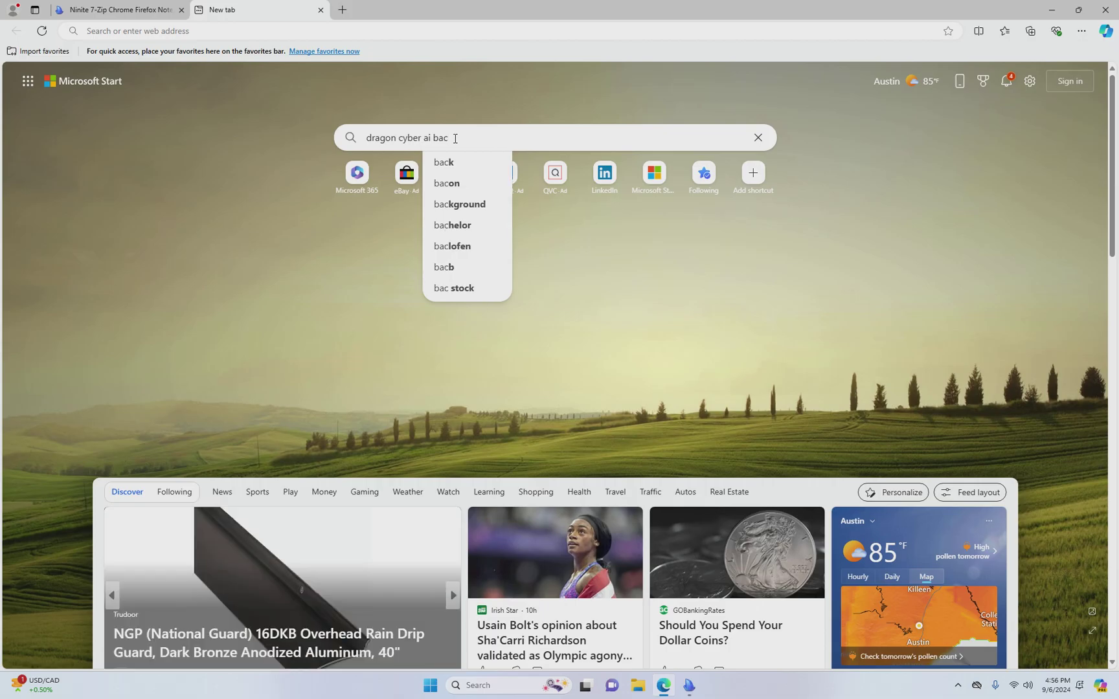
pyautogui.write('kground')
pyautogui.press('Return')
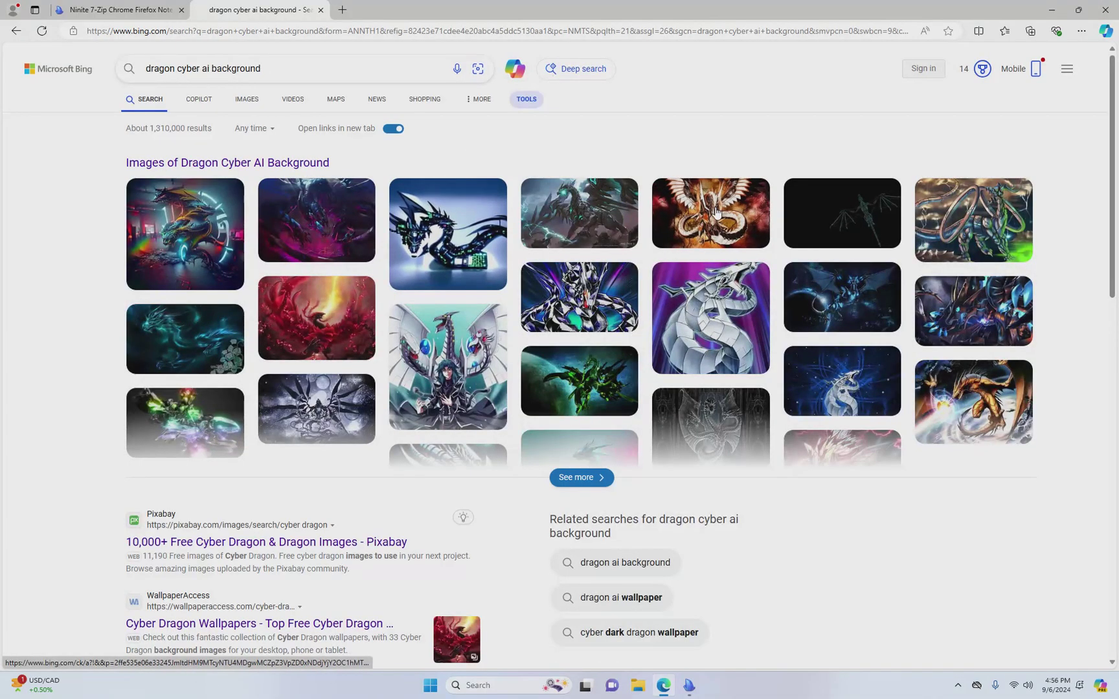
# - Browse the dragon image results and save the Etsy red and blue dragon head image to the Downloads folder
pyautogui.click(189, 230)
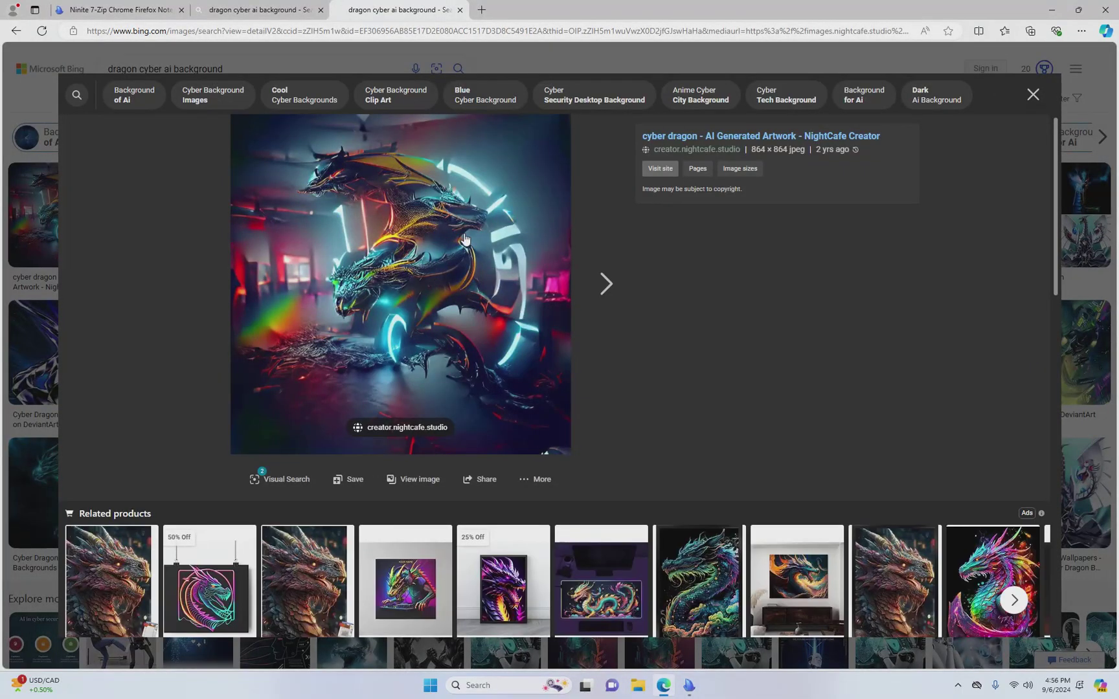
pyautogui.click(1034, 95)
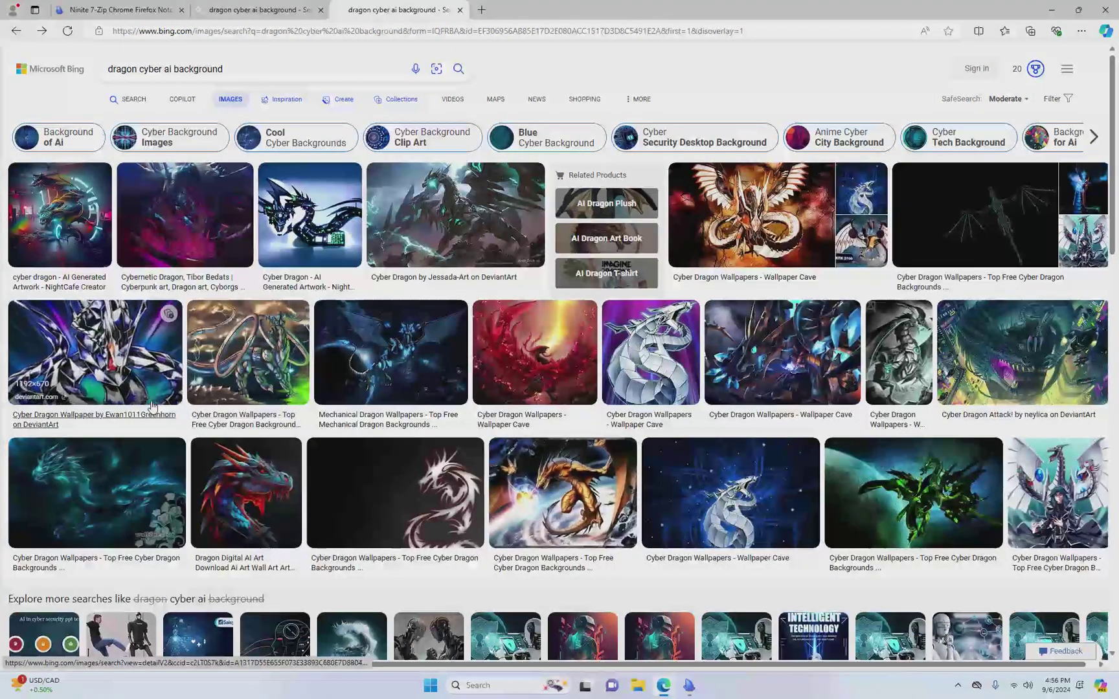
pyautogui.click(234, 481)
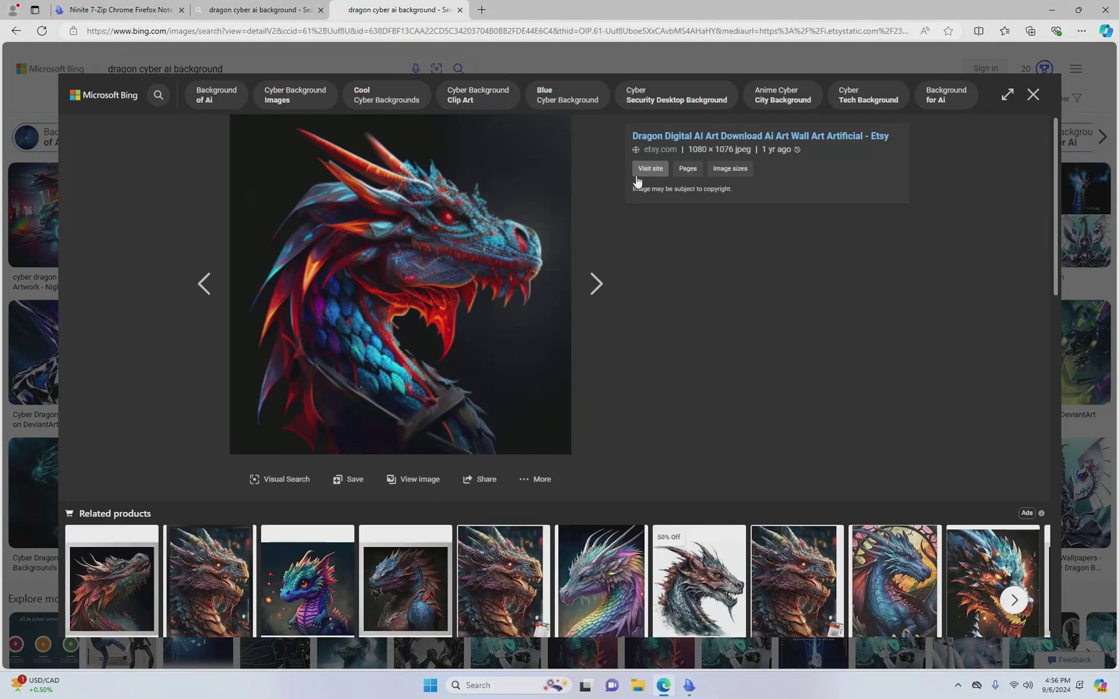
pyautogui.rightClick(441, 213)
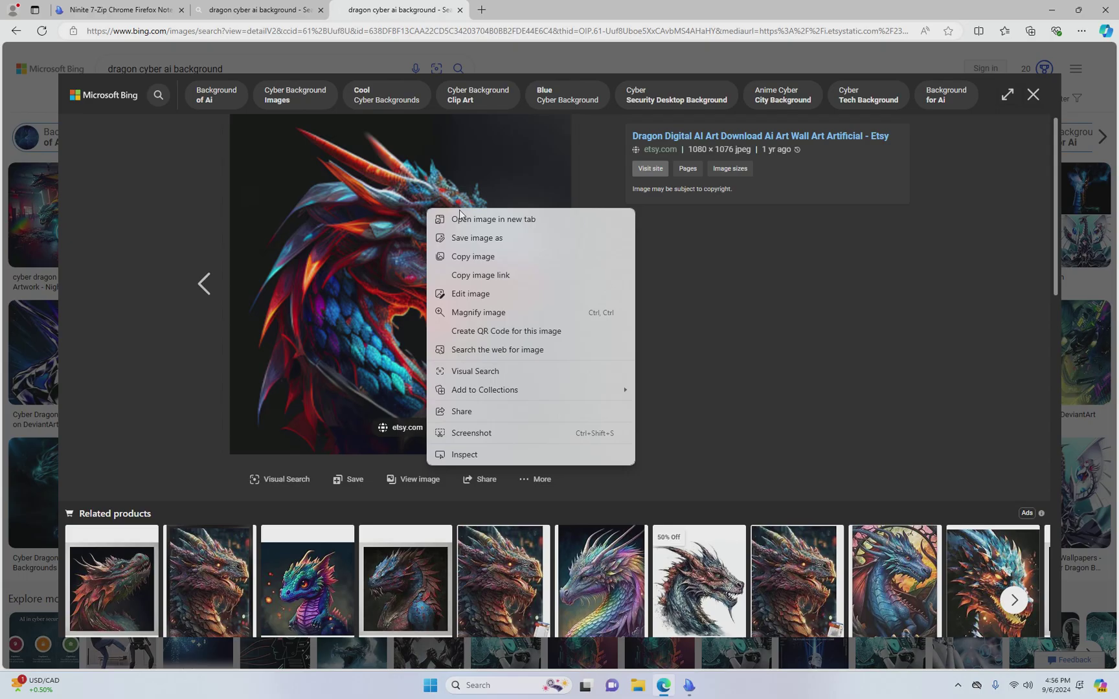
pyautogui.click(464, 238)
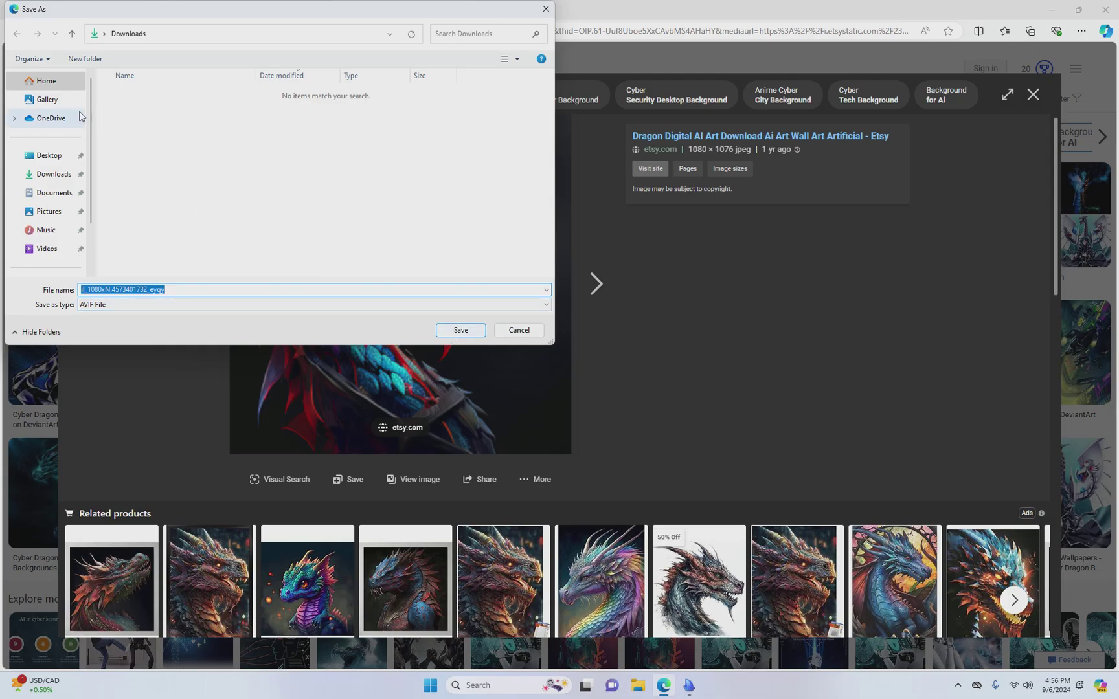
pyautogui.click(474, 327)
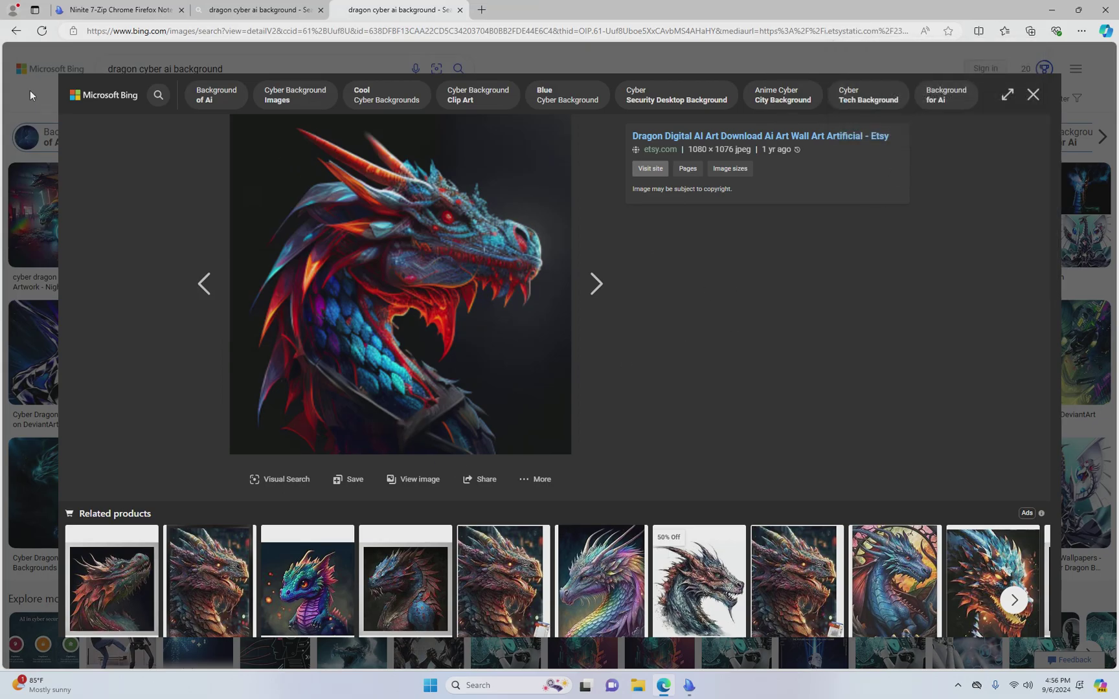
# - Open the related "Background for Ai" image search and save the Wallpaper Cave circuit-brain wallpaper to Downloads, then close its preview
pyautogui.click(948, 97)
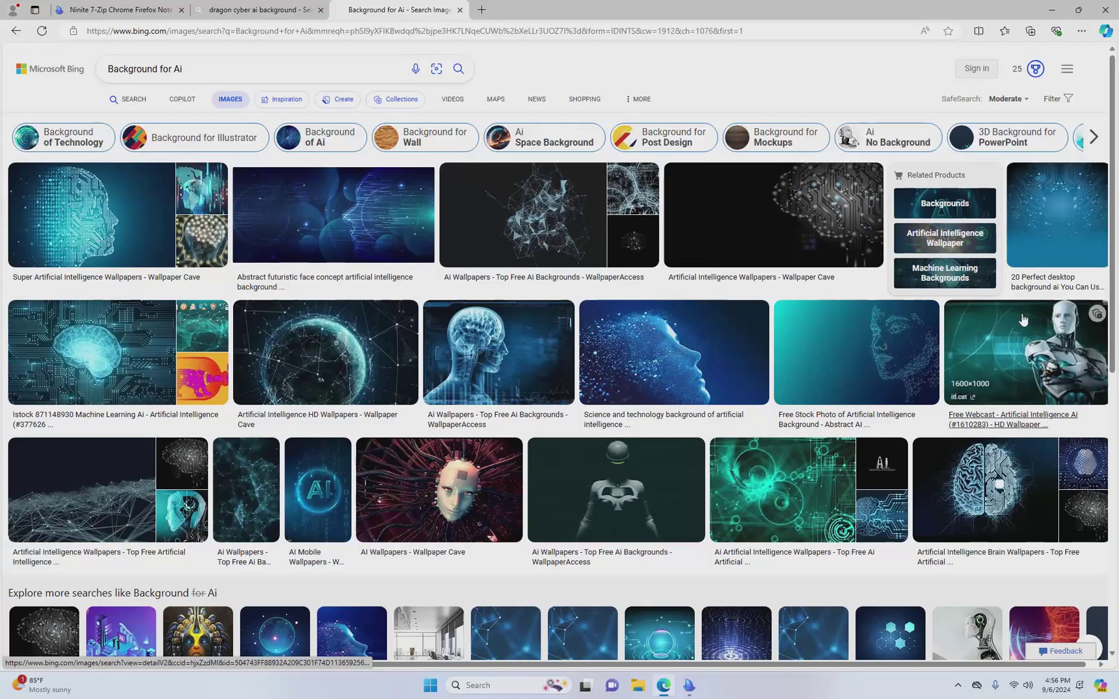
pyautogui.click(801, 232)
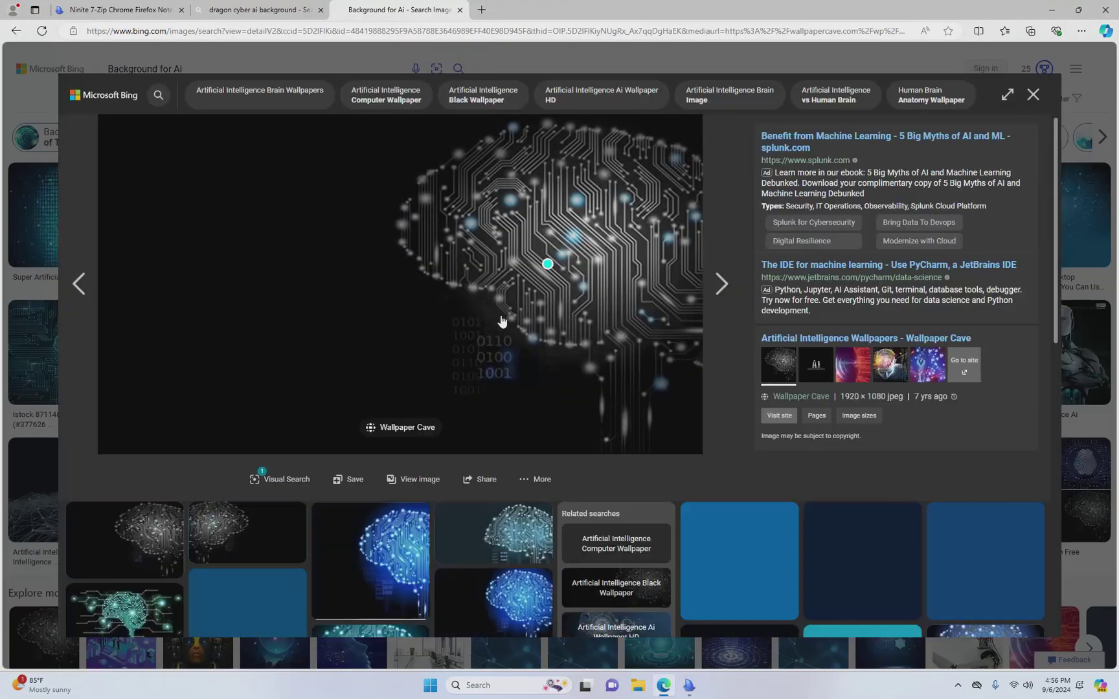
pyautogui.rightClick(523, 251)
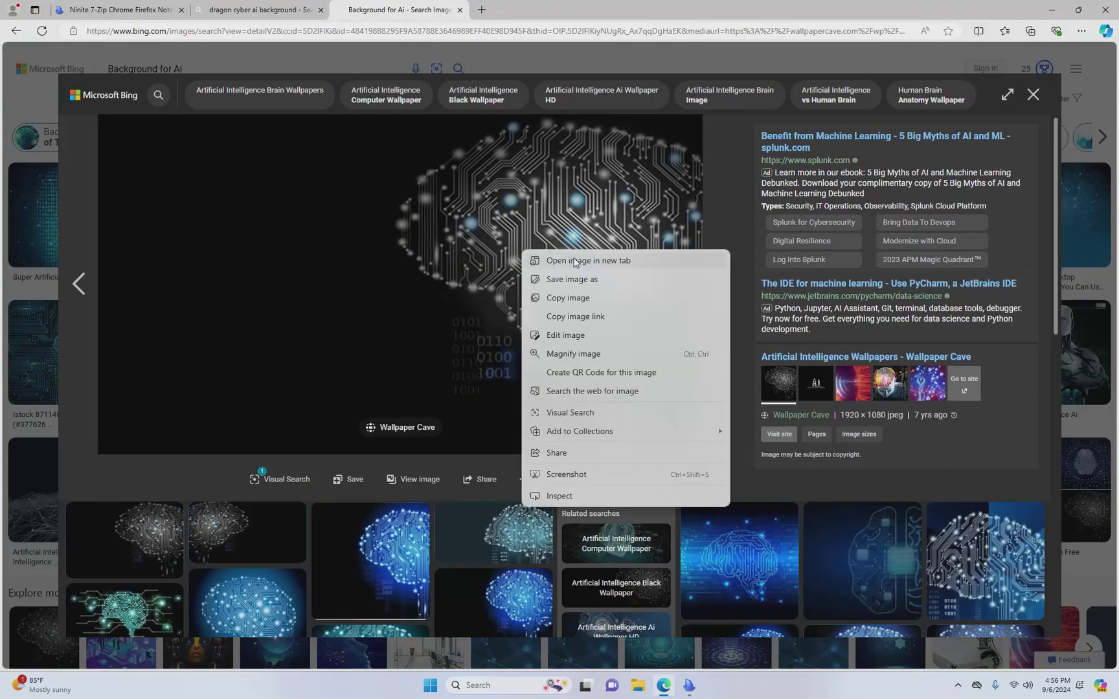
pyautogui.click(586, 281)
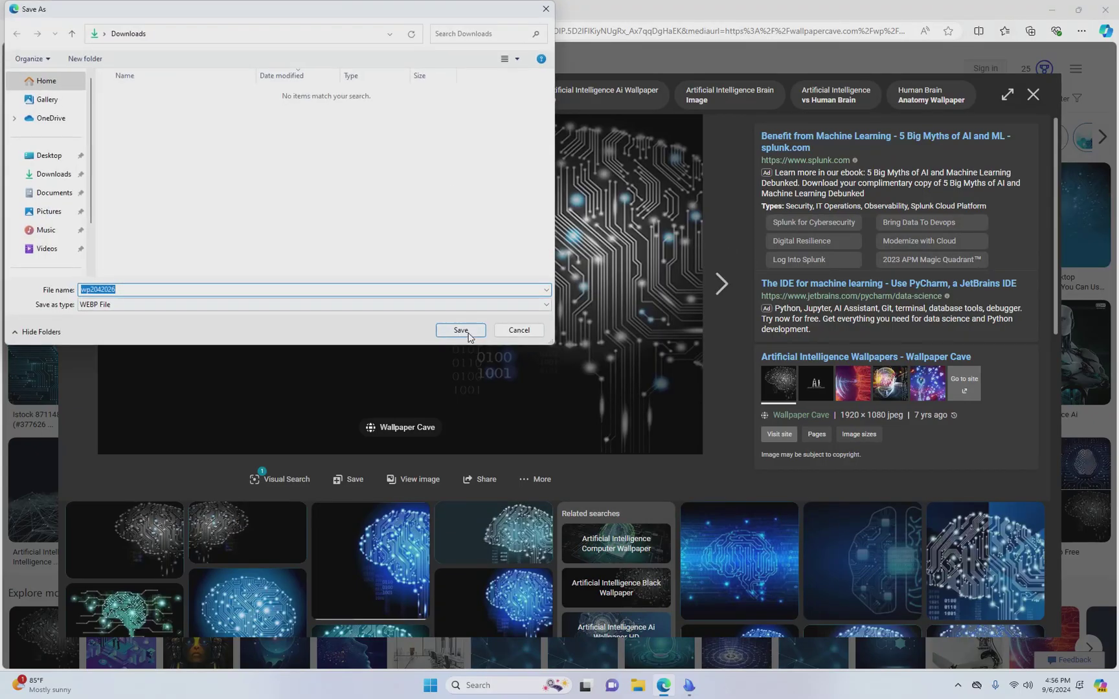
pyautogui.click(469, 336)
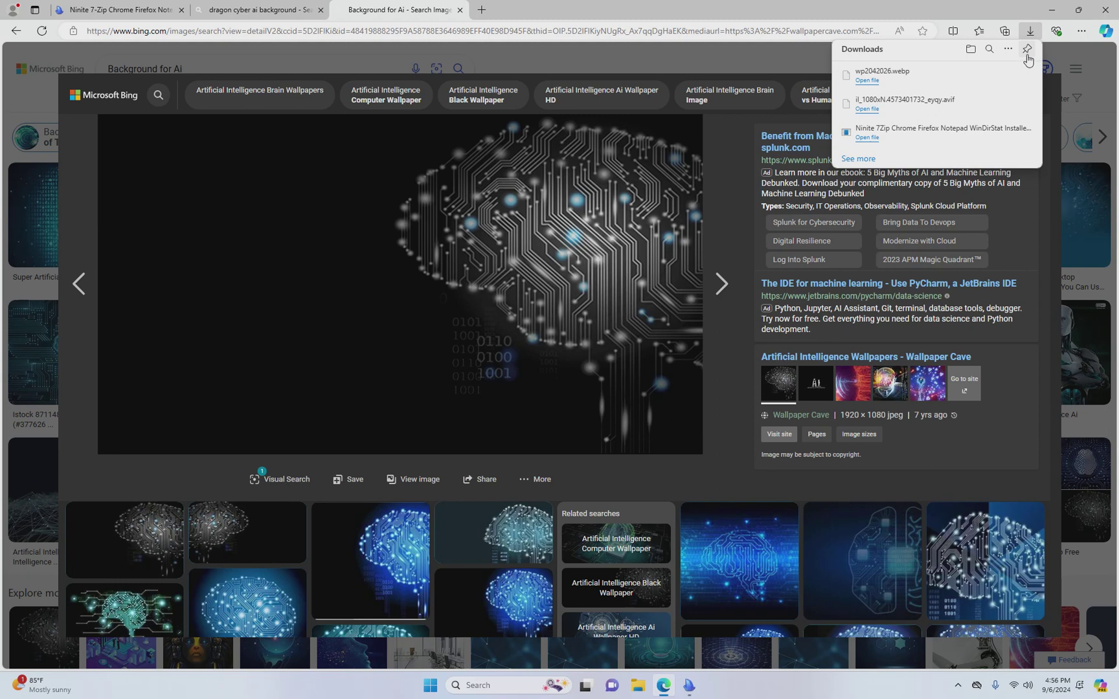
pyautogui.click(702, 64)
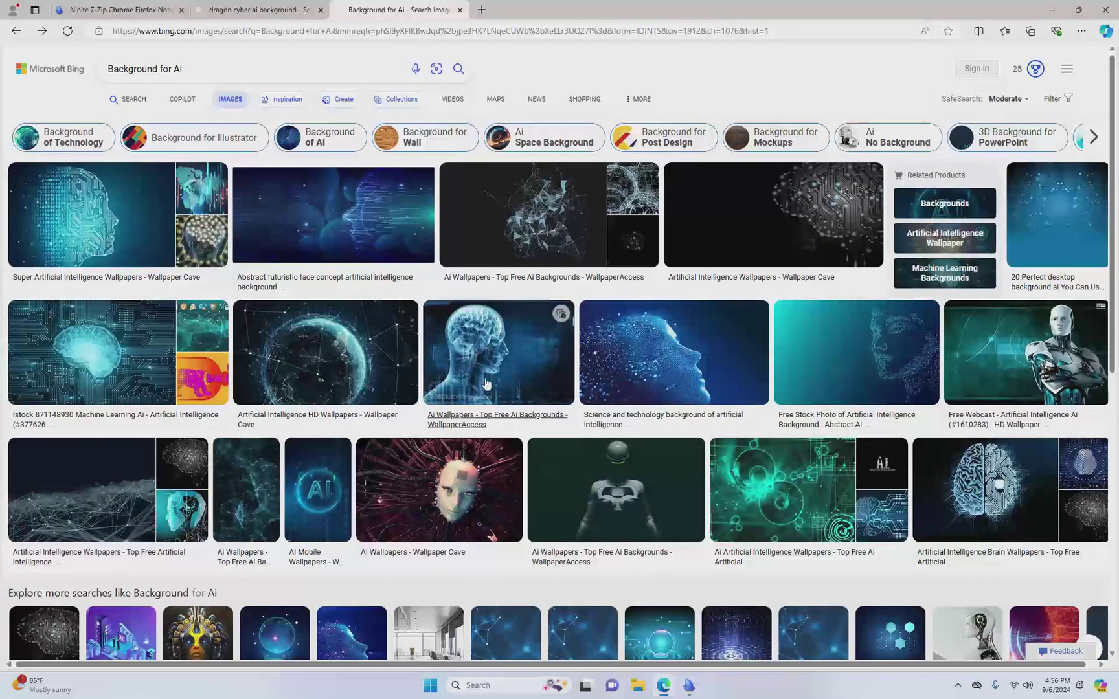
# - Close the image search tabs and the browser window, then close the finished Ninite installer
pyautogui.scroll(-5, 487, 383)
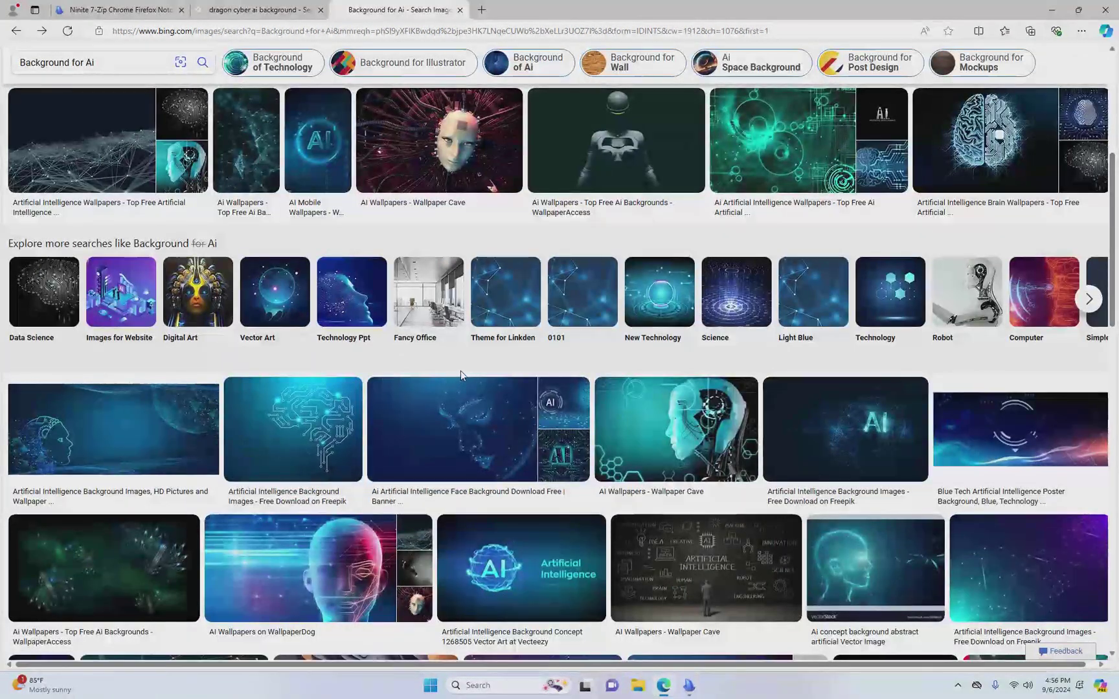
pyautogui.scroll(5, 461, 371)
pyautogui.click(460, 10)
pyautogui.click(320, 10)
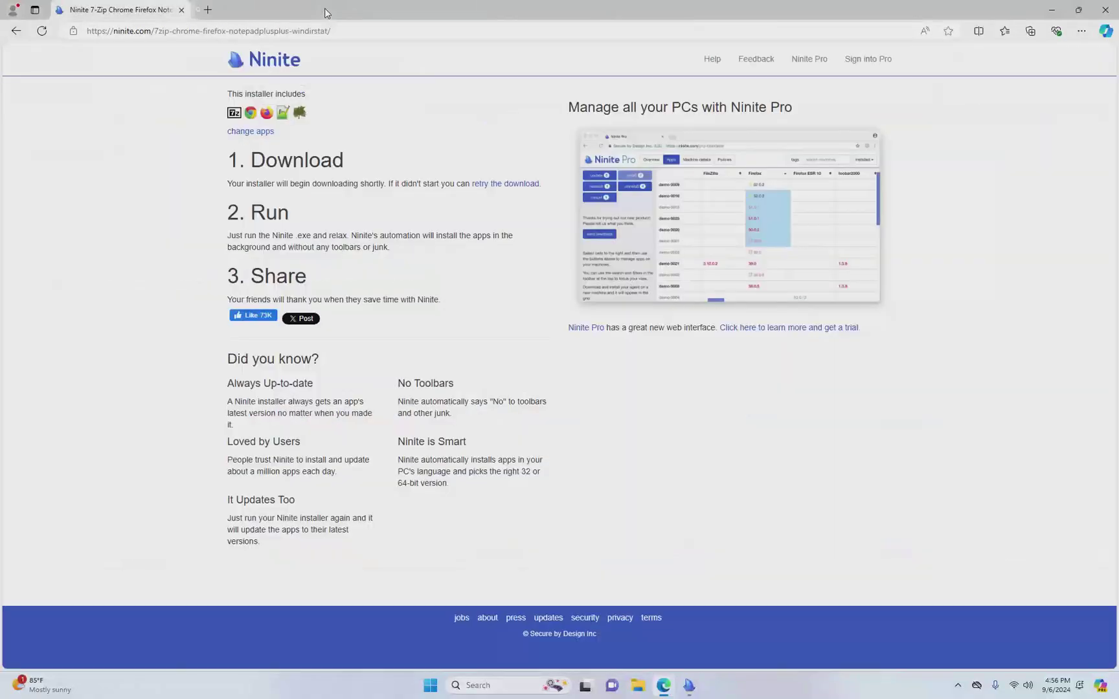
pyautogui.click(1104, 10)
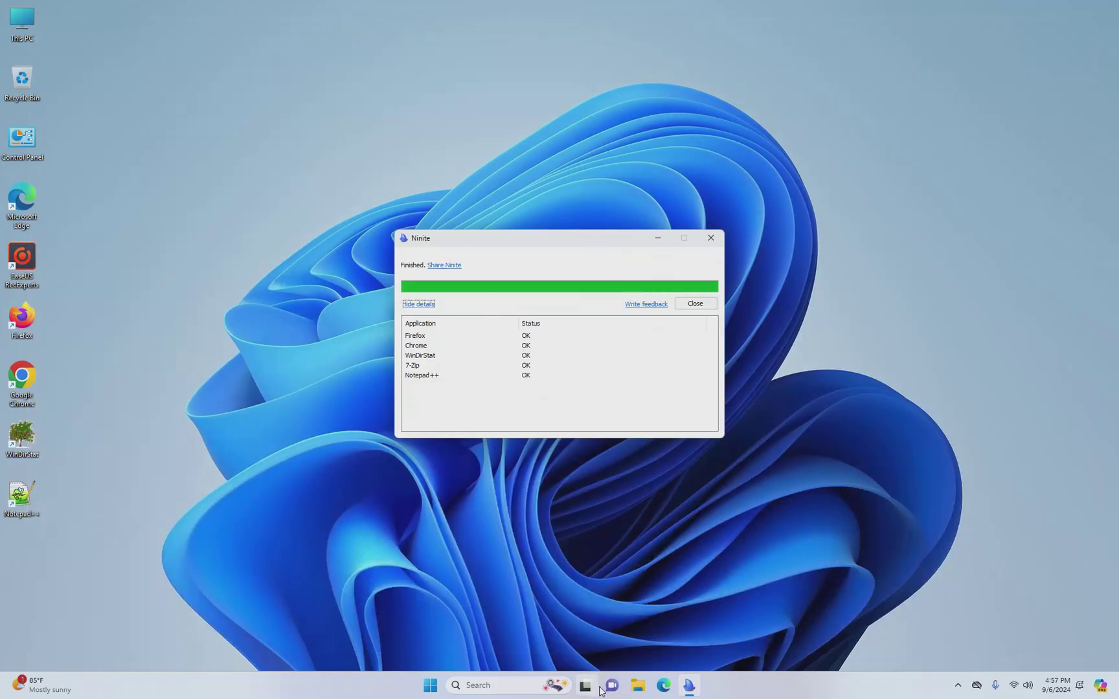
pyautogui.click(639, 624)
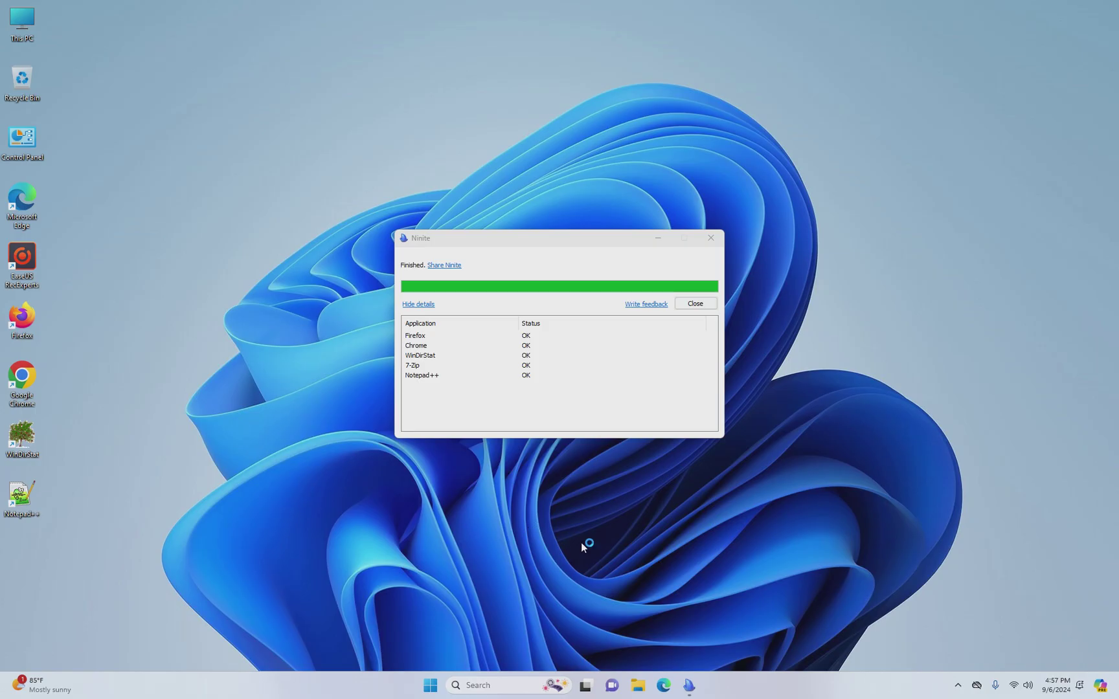
pyautogui.click(685, 301)
# - Open the Downloads folder in File Explorer and try to open wp2042026.webp with an app from the selection list
pyautogui.click(650, 685)
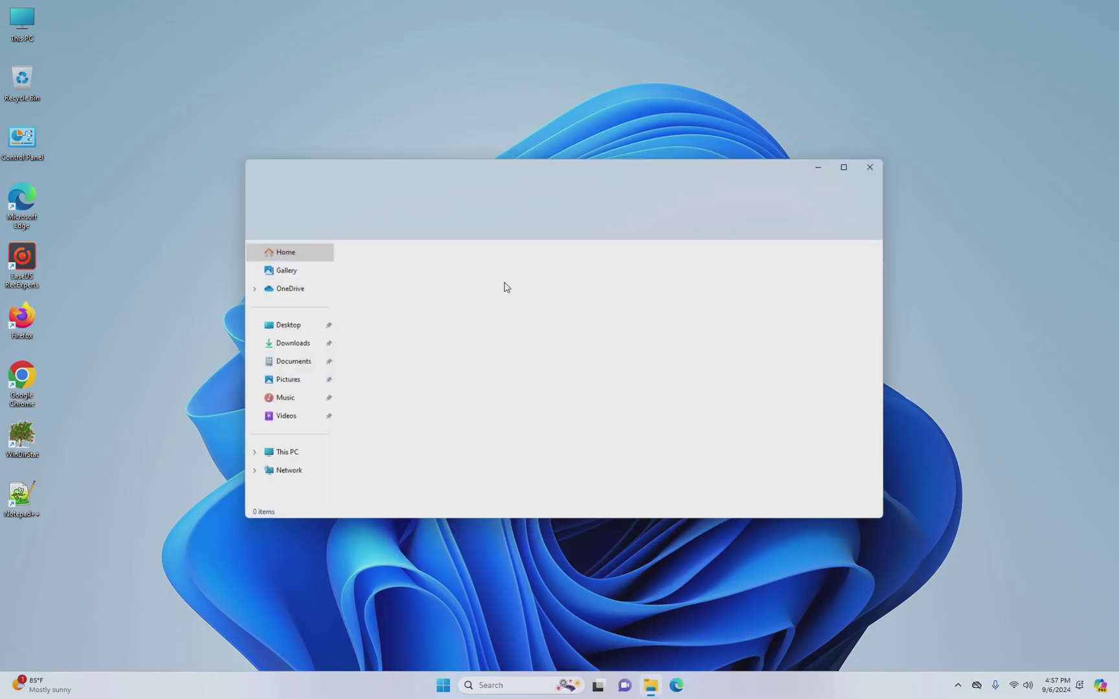
pyautogui.click(297, 350)
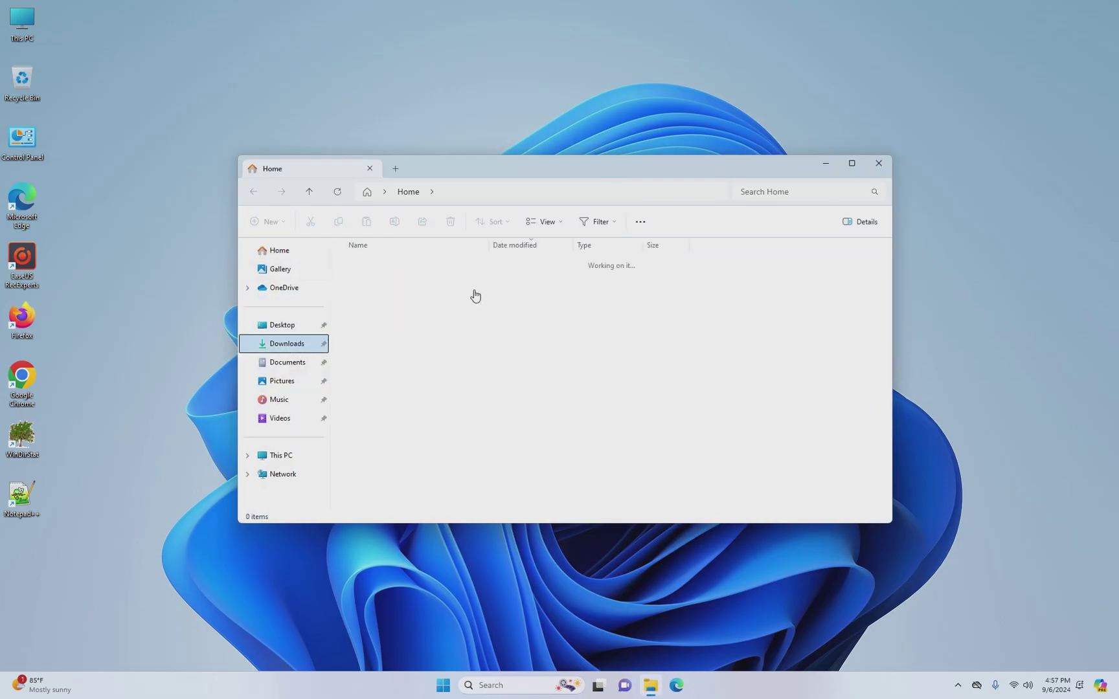
pyautogui.doubleClick(408, 281)
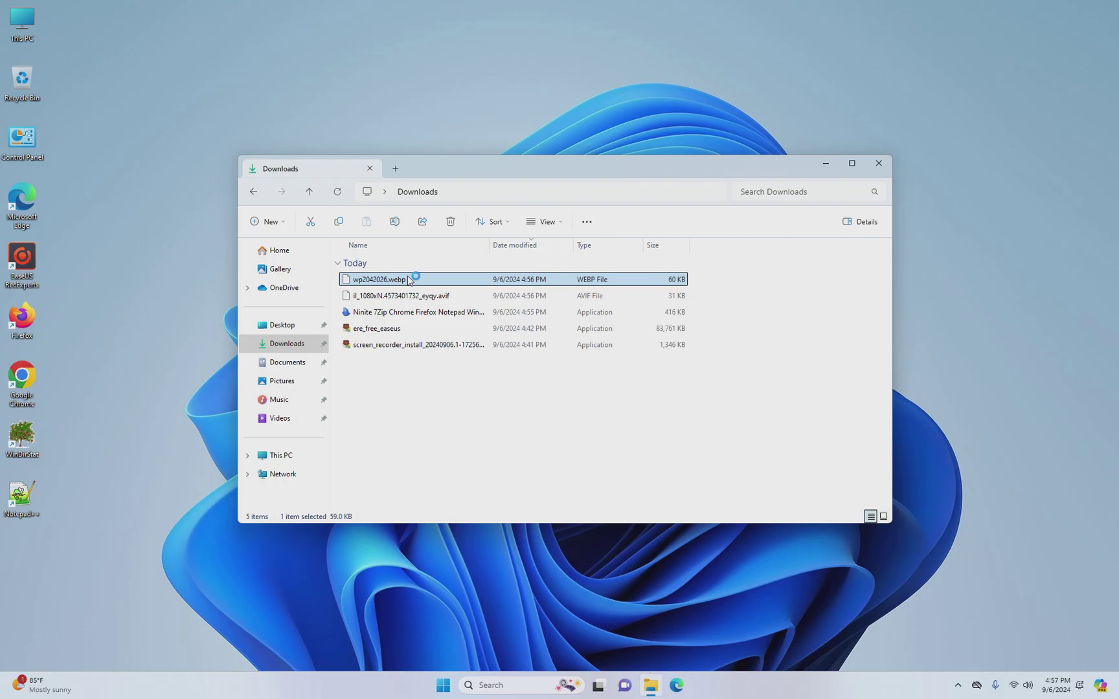
pyautogui.scroll(-2, 492, 376)
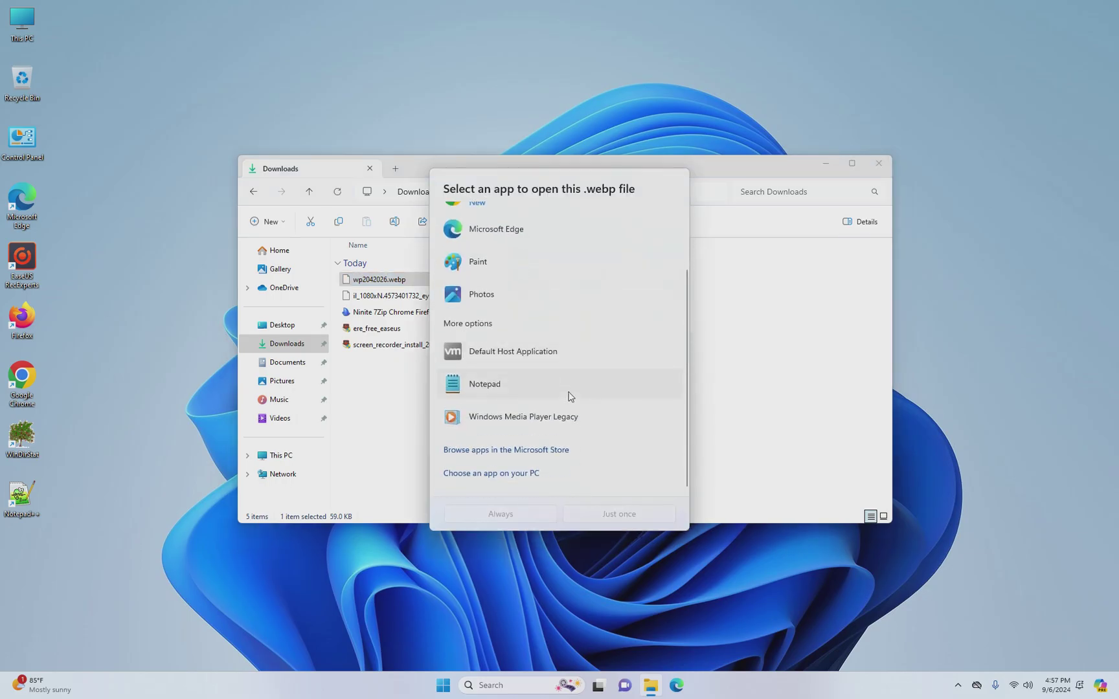
pyautogui.doubleClick(550, 385)
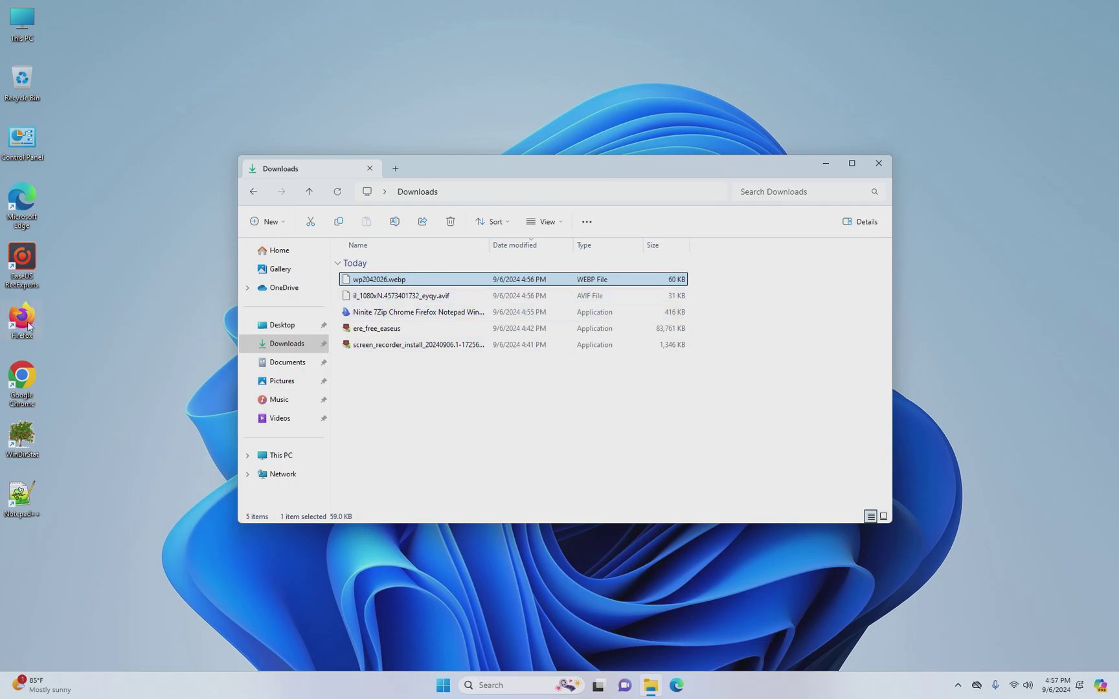
# - Launch Google Chrome, continue without signing in, and accept the enhanced ad privacy notice
pyautogui.doubleClick(30, 368)
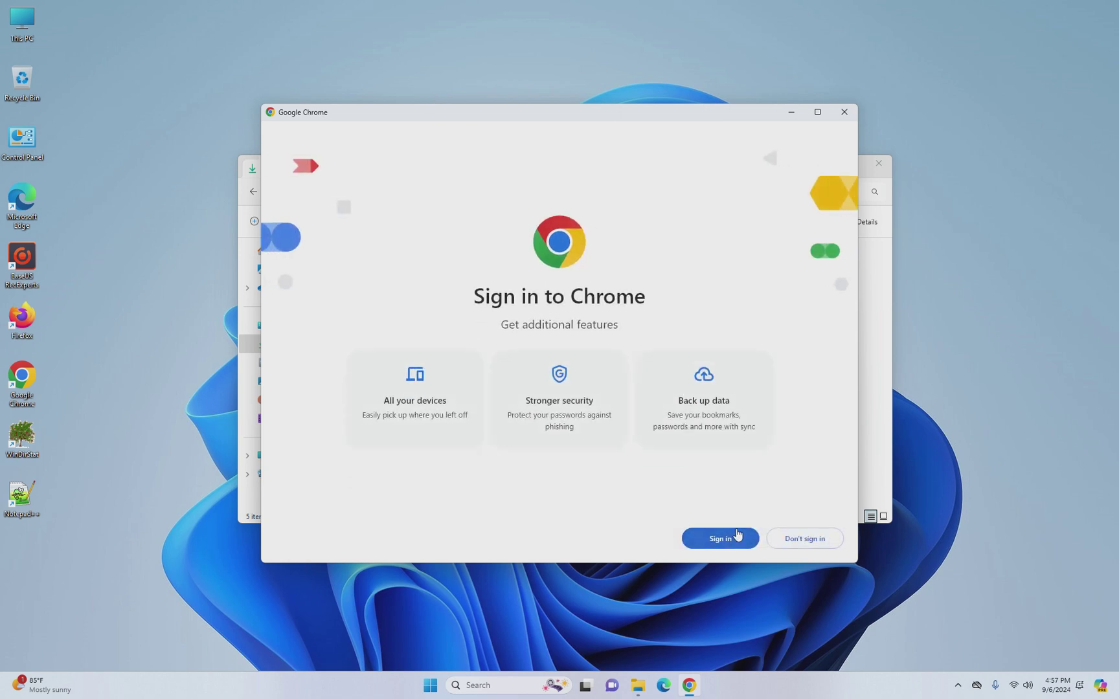
pyautogui.click(798, 542)
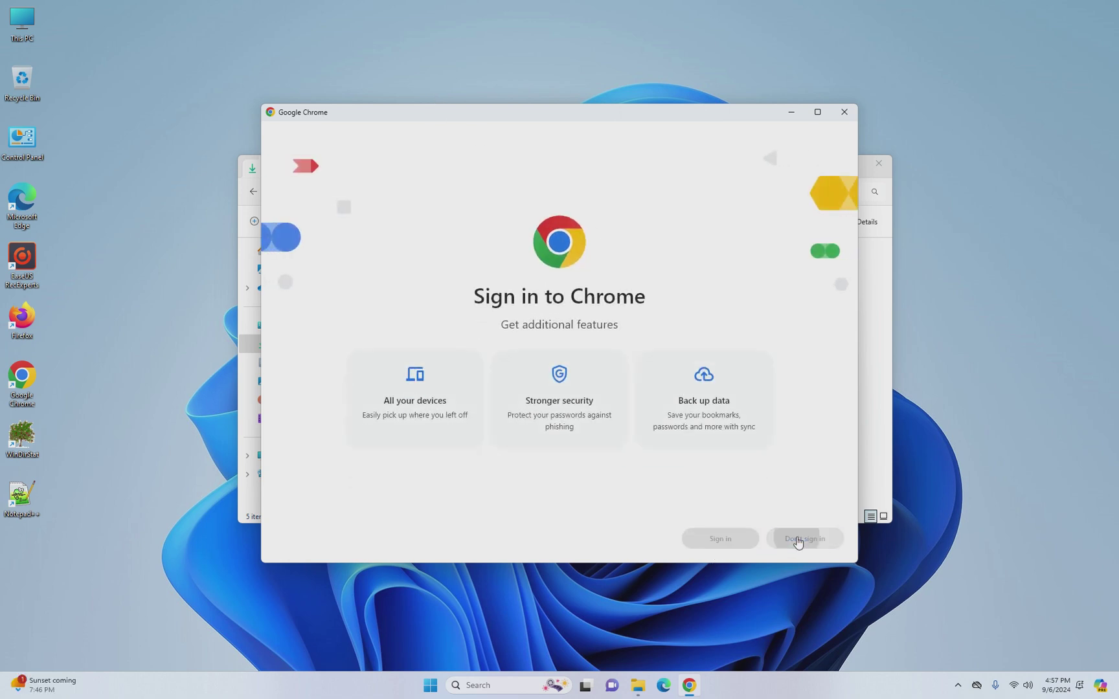
pyautogui.click(805, 538)
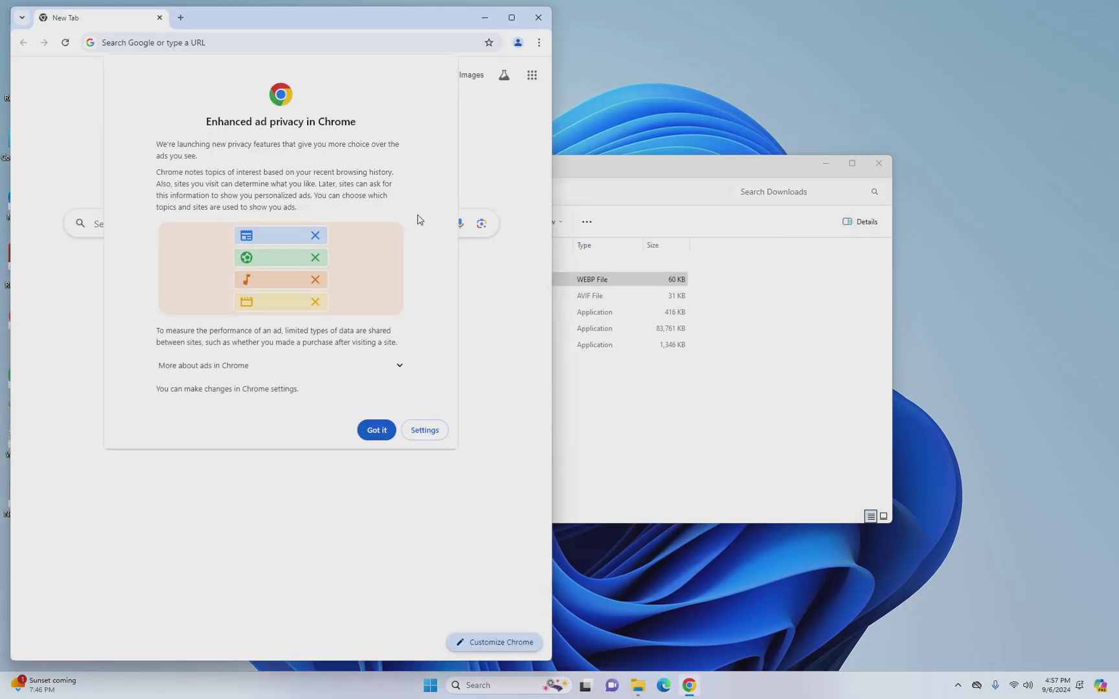
pyautogui.click(369, 431)
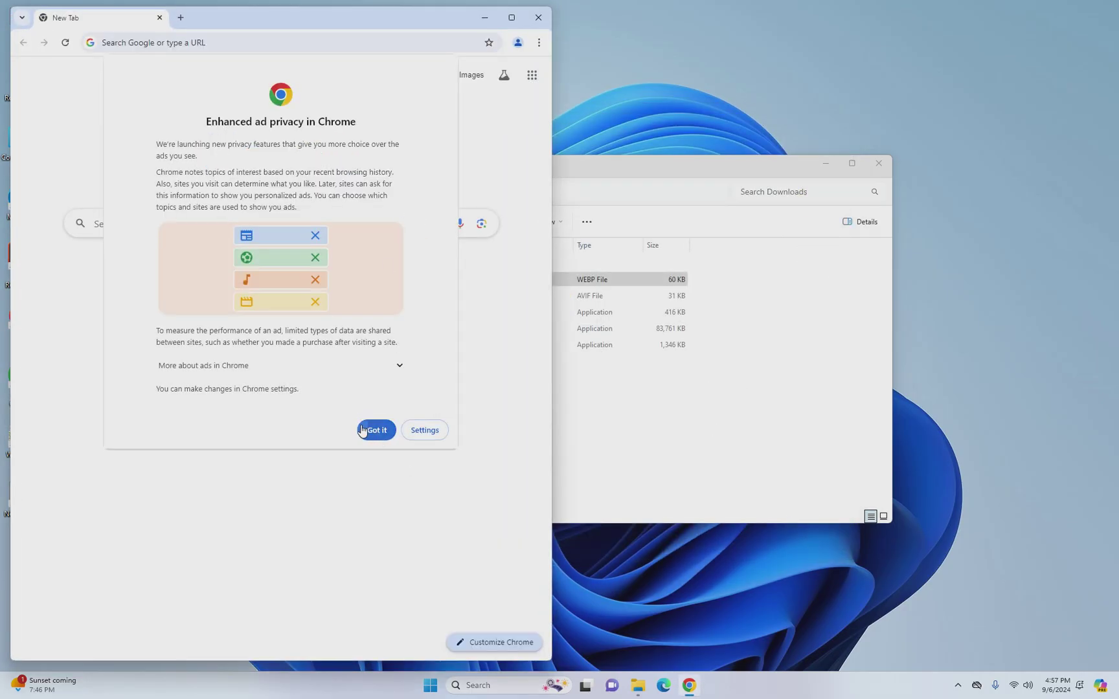
# - Open wp2042026.webp from Downloads in Chrome, check its image save options without saving, and close Chrome
pyautogui.click(575, 406)
pyautogui.moveTo(383, 285); pyautogui.dragTo(164, 322)
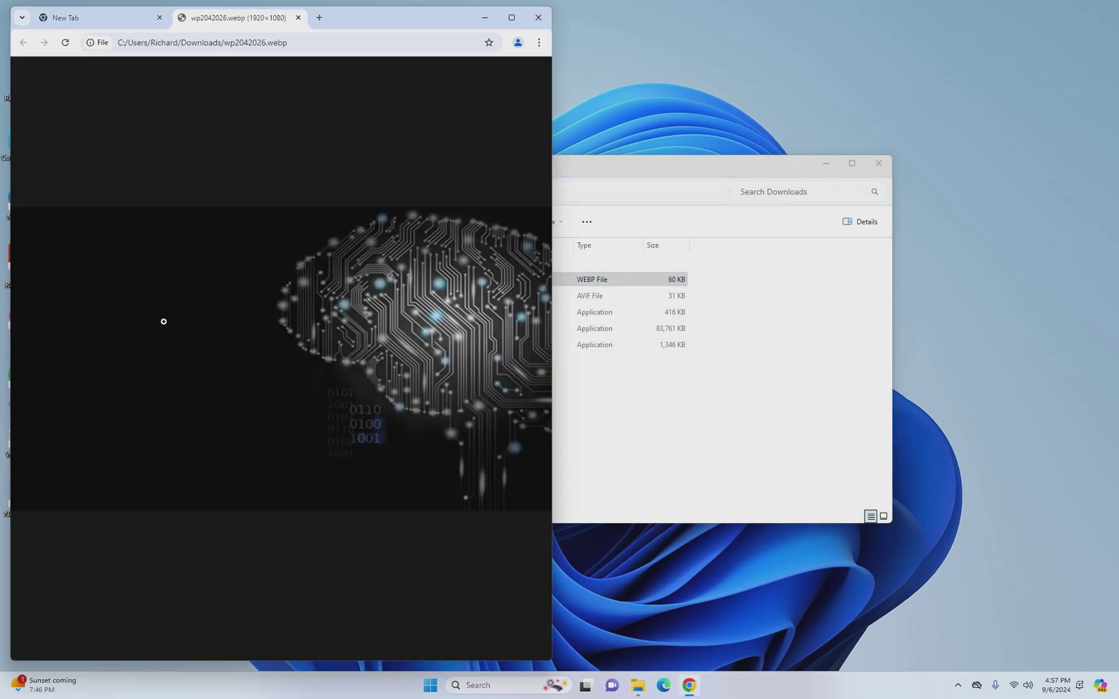
pyautogui.rightClick(290, 288)
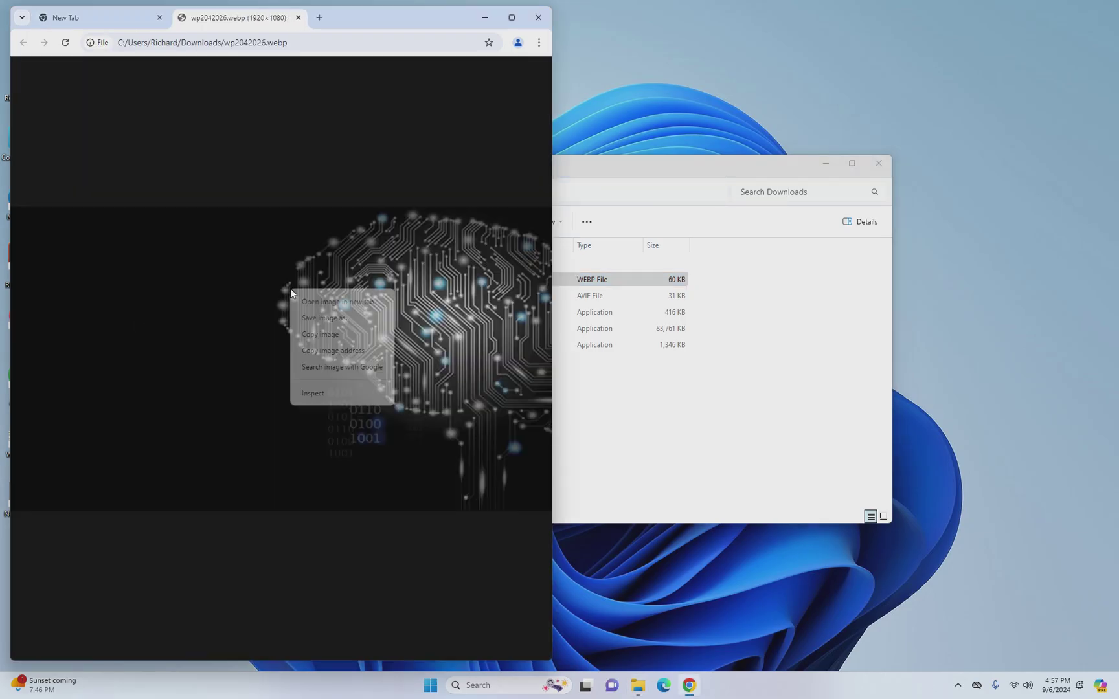
pyautogui.click(341, 320)
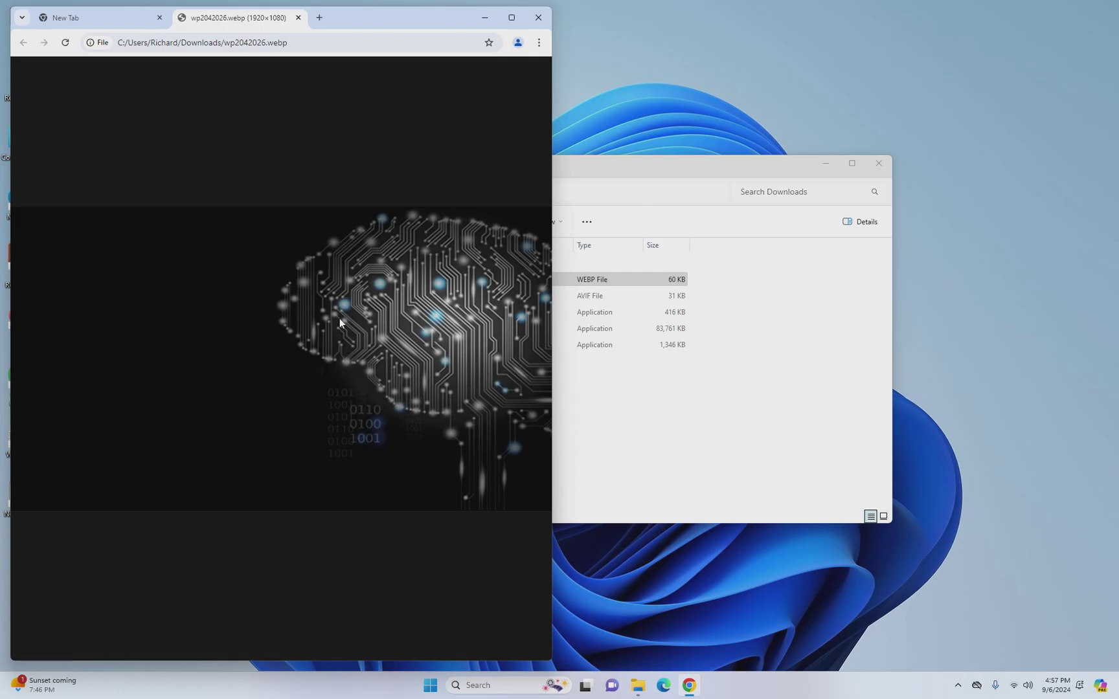
pyautogui.click(525, 335)
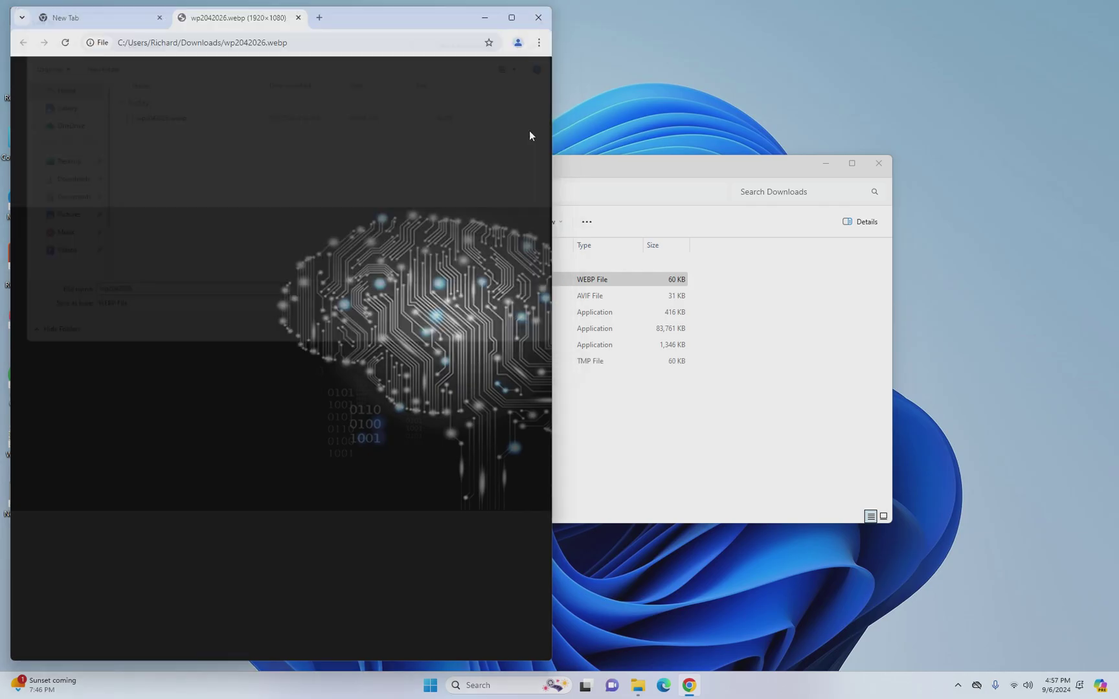
pyautogui.click(539, 18)
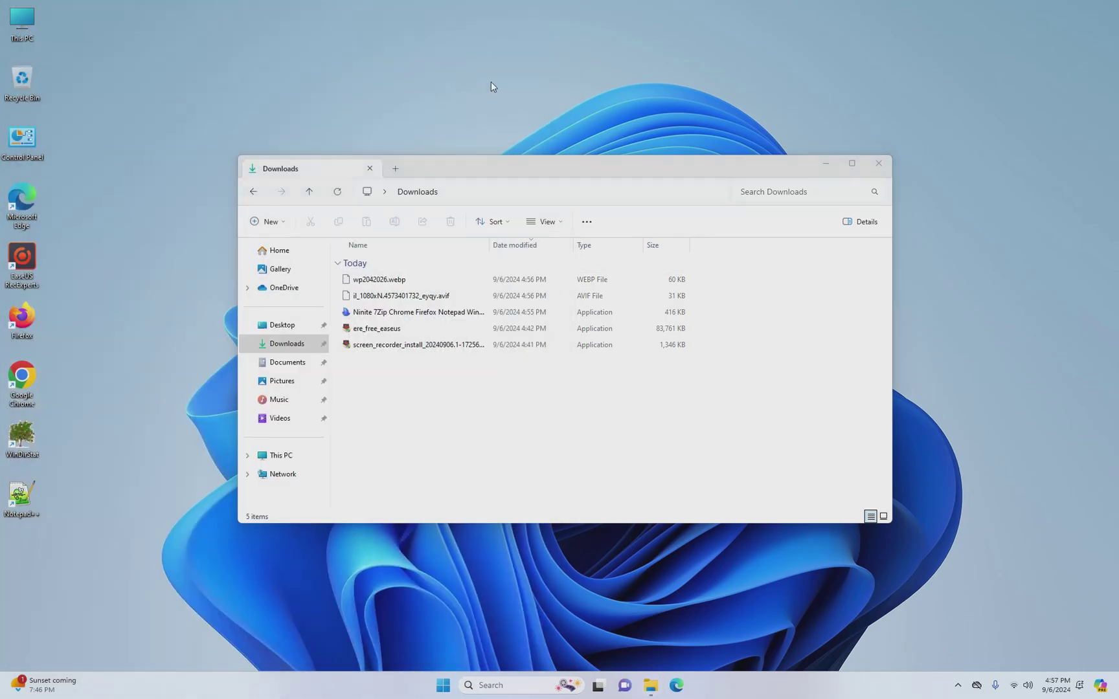
# - Open the desktop's Background personalization settings
pyautogui.rightClick(499, 86)
pyautogui.click(499, 195)
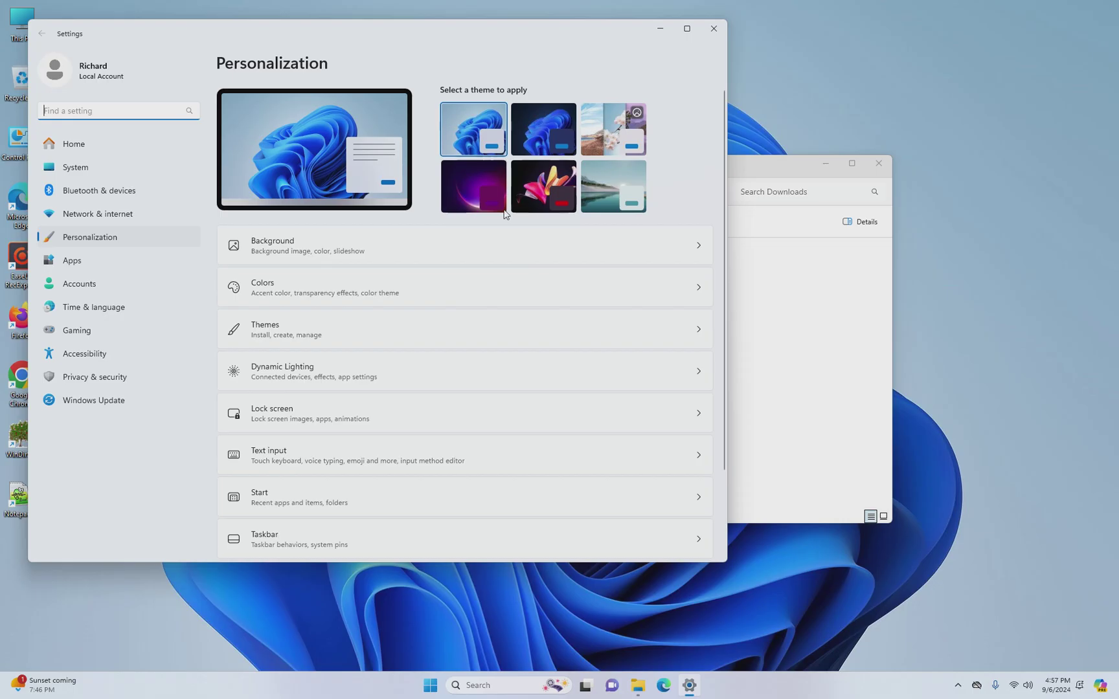
pyautogui.click(560, 242)
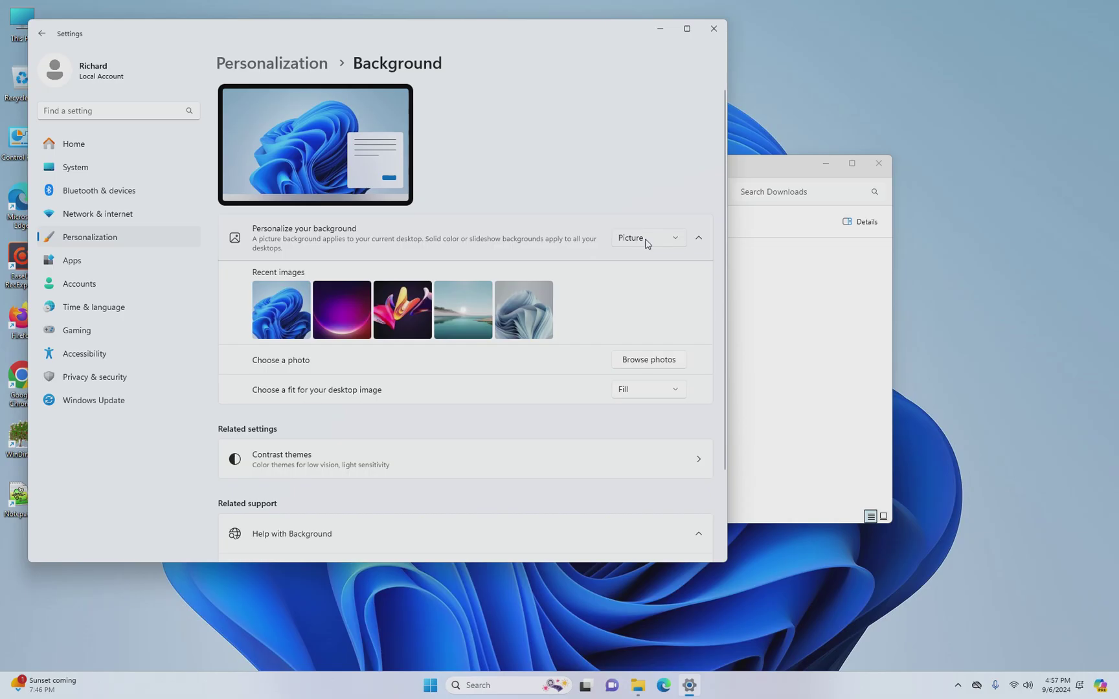
# - Try to set the il_1080xN.4573401732_eyqy.avif image from Downloads as the desktop background
pyautogui.click(656, 364)
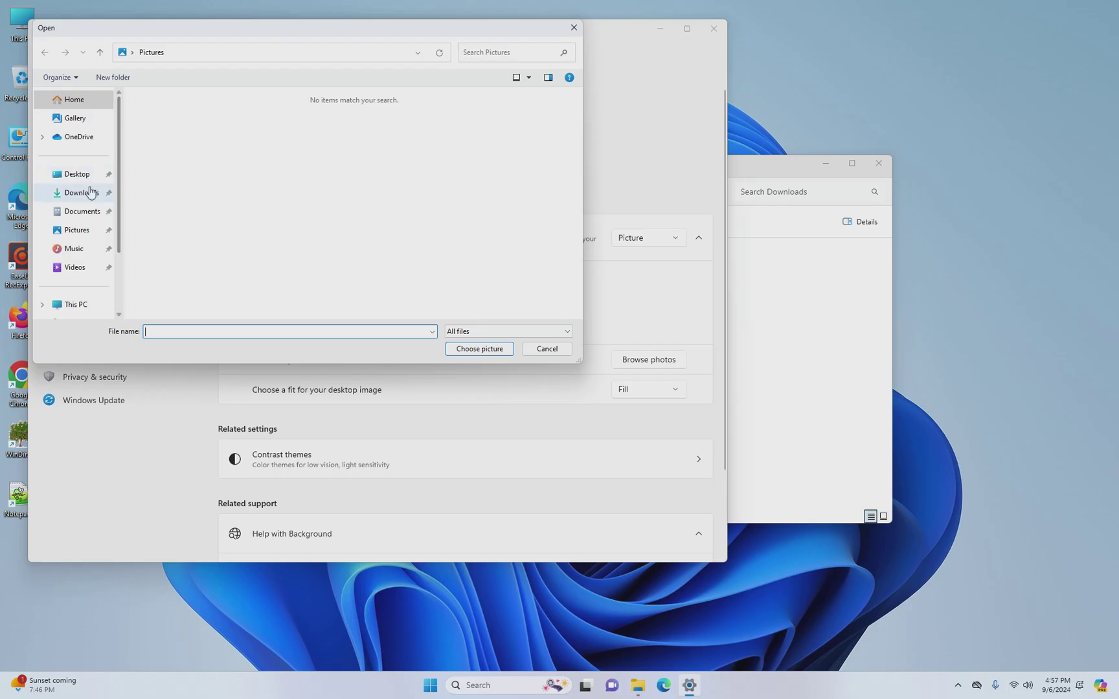
pyautogui.click(79, 193)
pyautogui.doubleClick(220, 129)
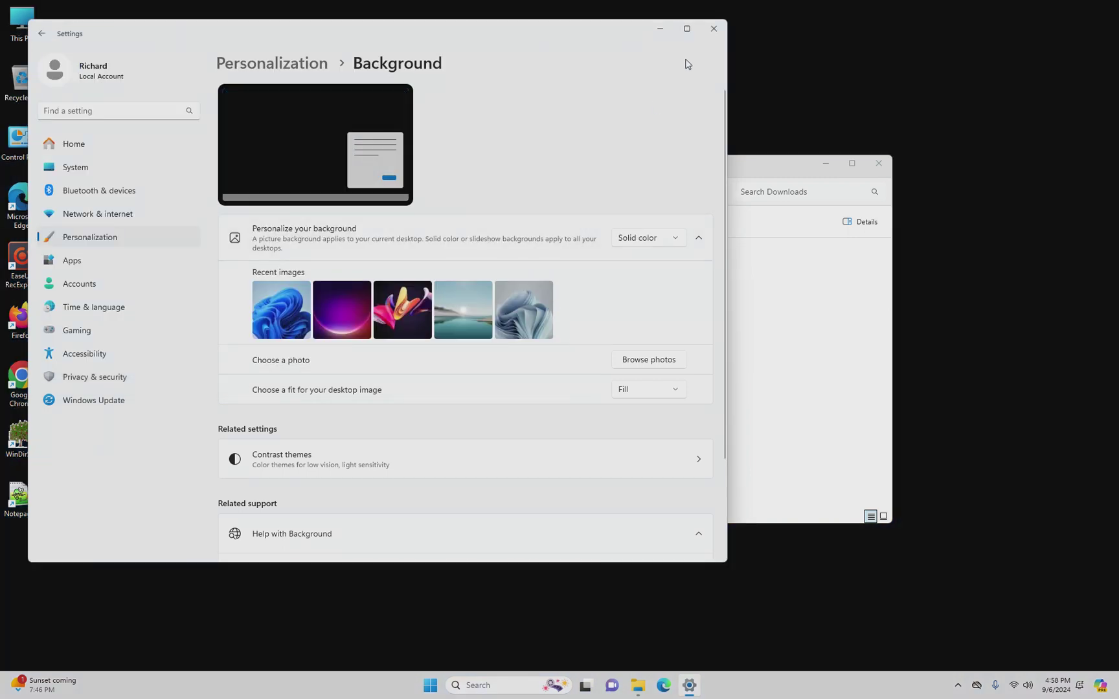
# - Set the colorful petal picture from the recent images as the desktop background, then close Settings and the Downloads window
pyautogui.moveTo(523, 38); pyautogui.dragTo(527, 163)
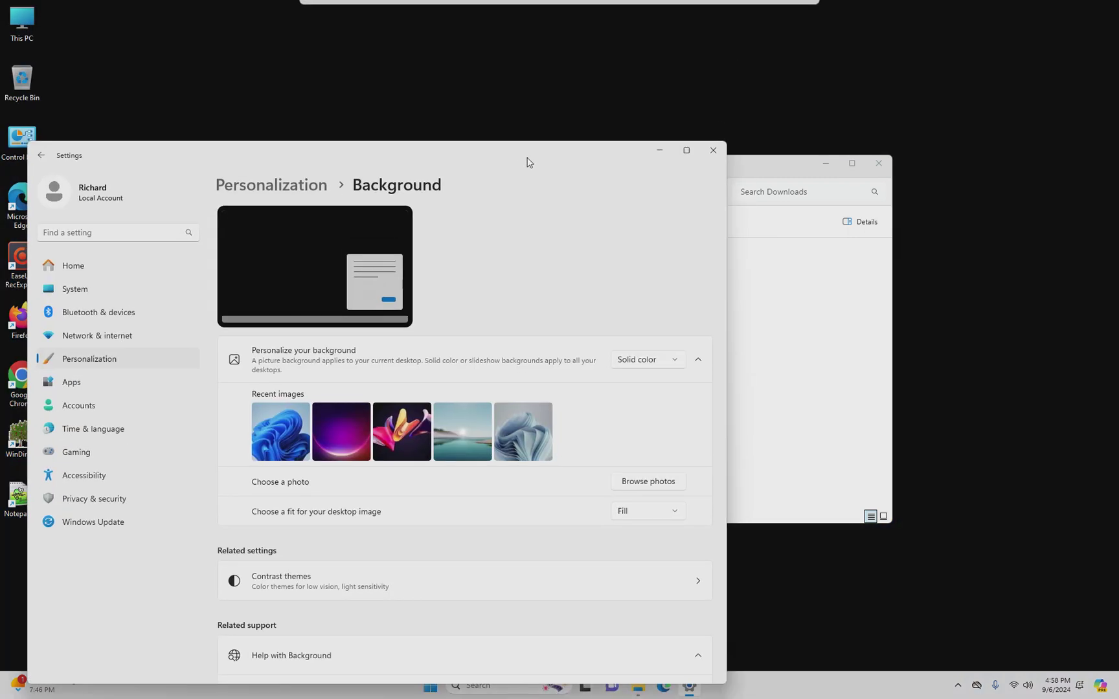
pyautogui.click(427, 433)
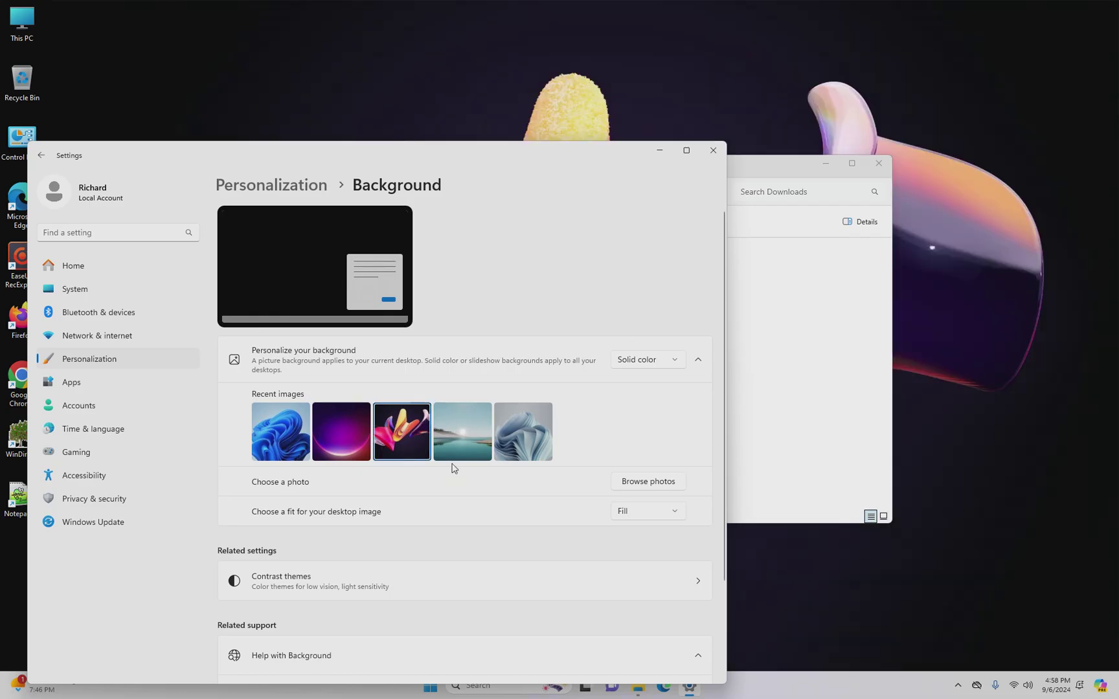
pyautogui.click(648, 482)
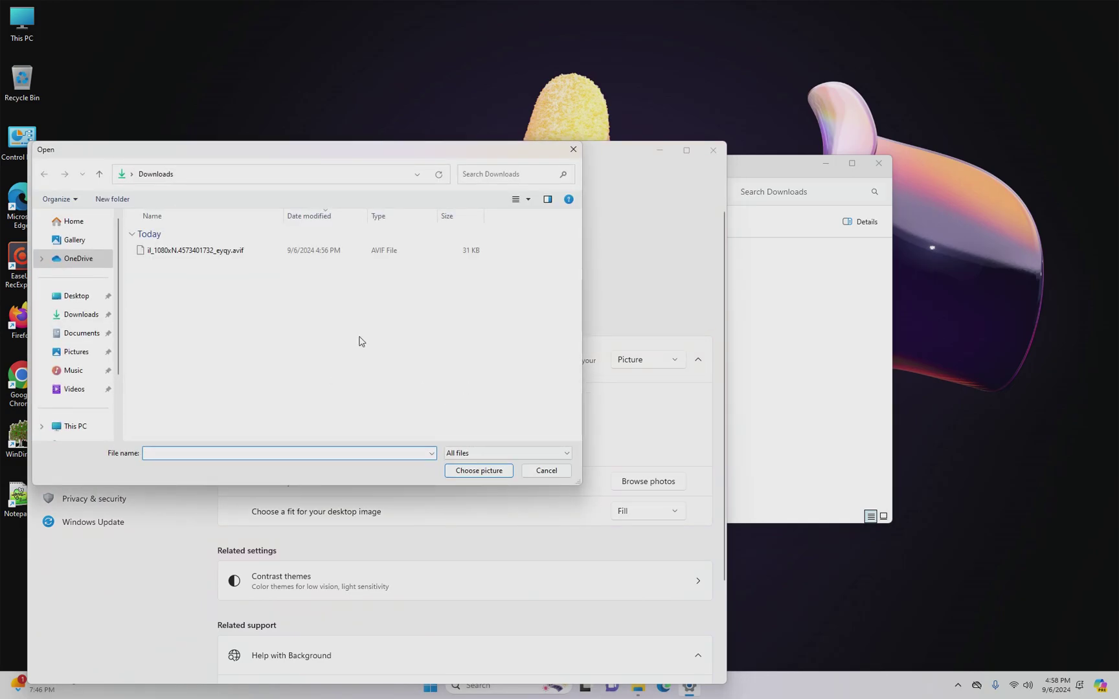
pyautogui.click(547, 472)
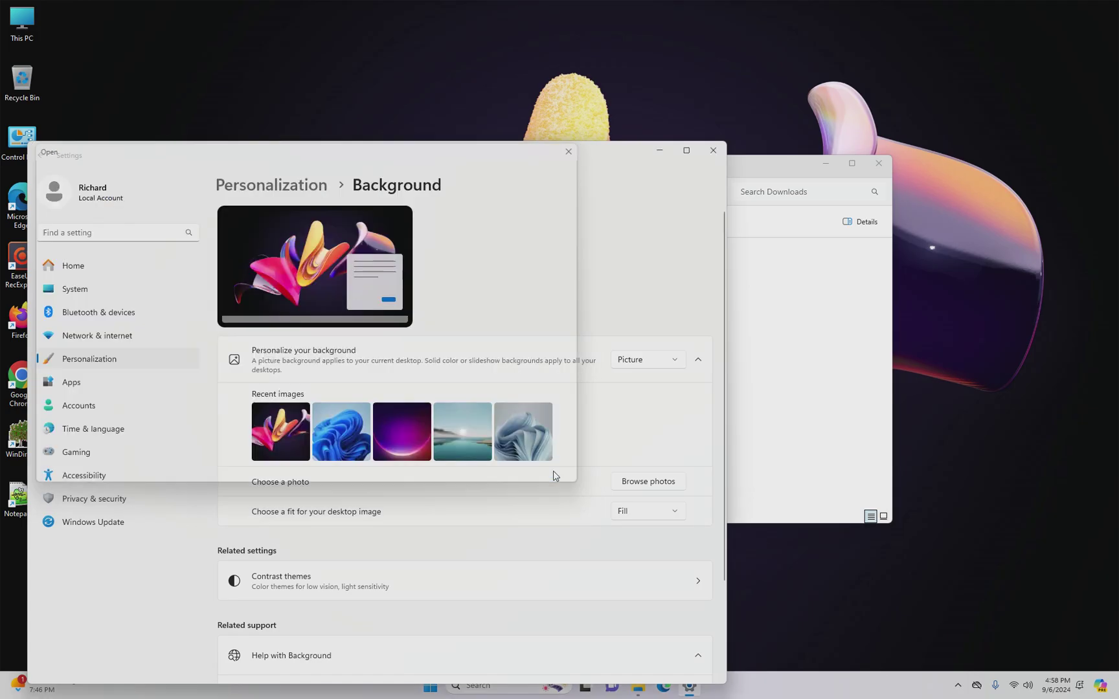
pyautogui.click(805, 261)
pyautogui.click(871, 166)
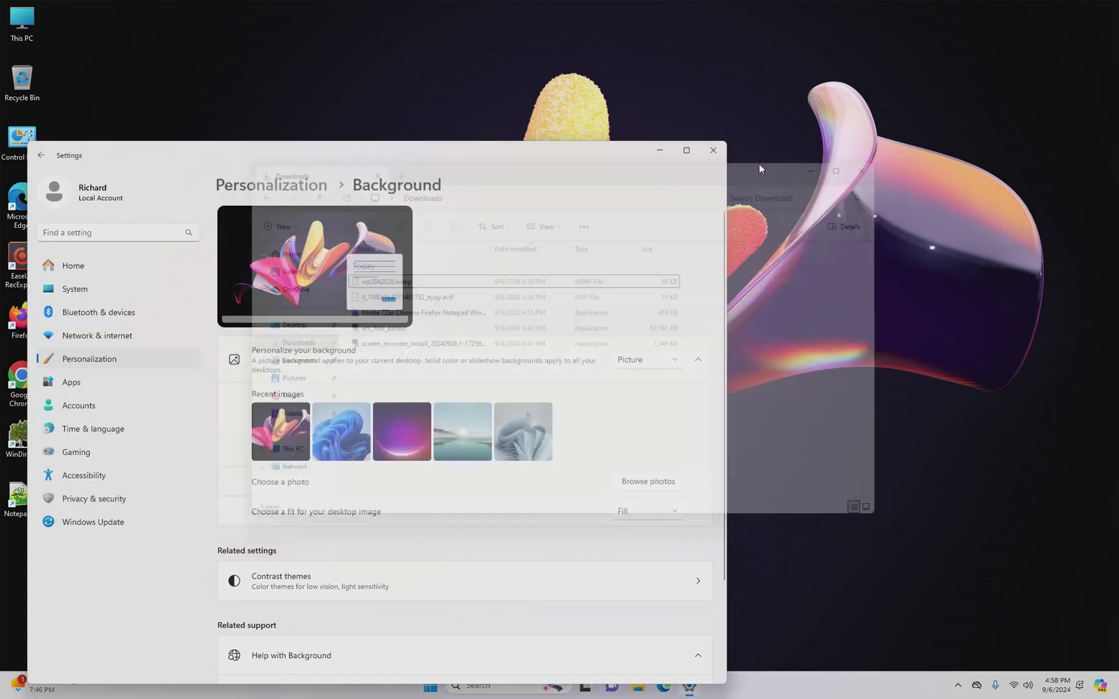
pyautogui.click(713, 150)
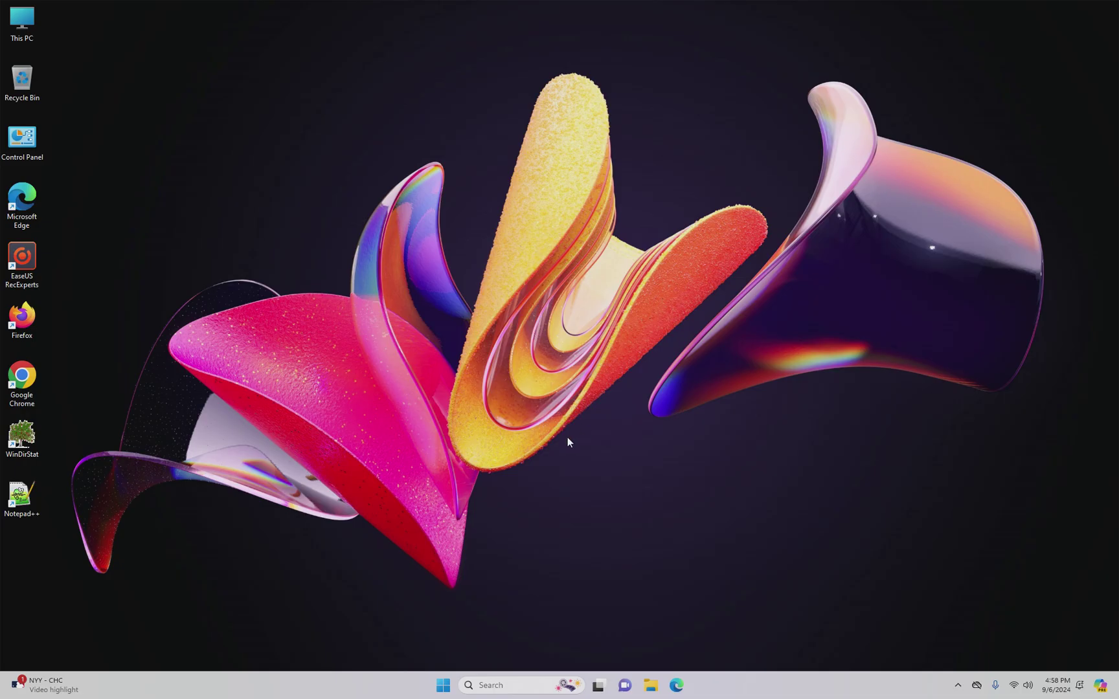
# - Search Windows for "cmd" and pin Command Prompt to the taskbar
pyautogui.click(514, 686)
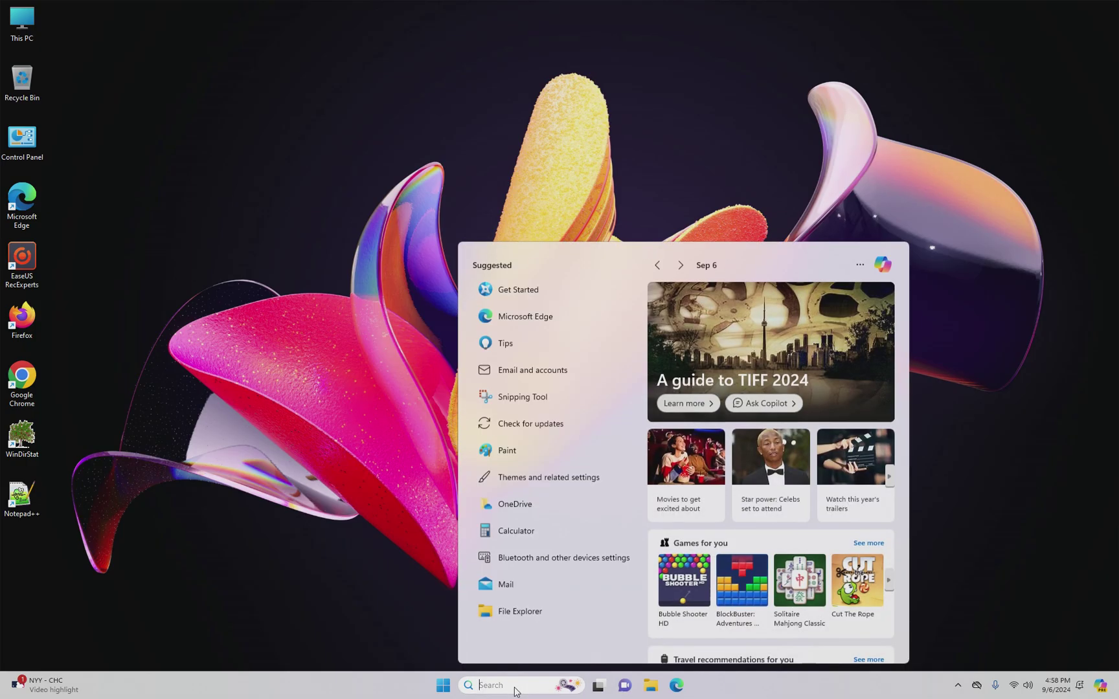
pyautogui.write('cmd')
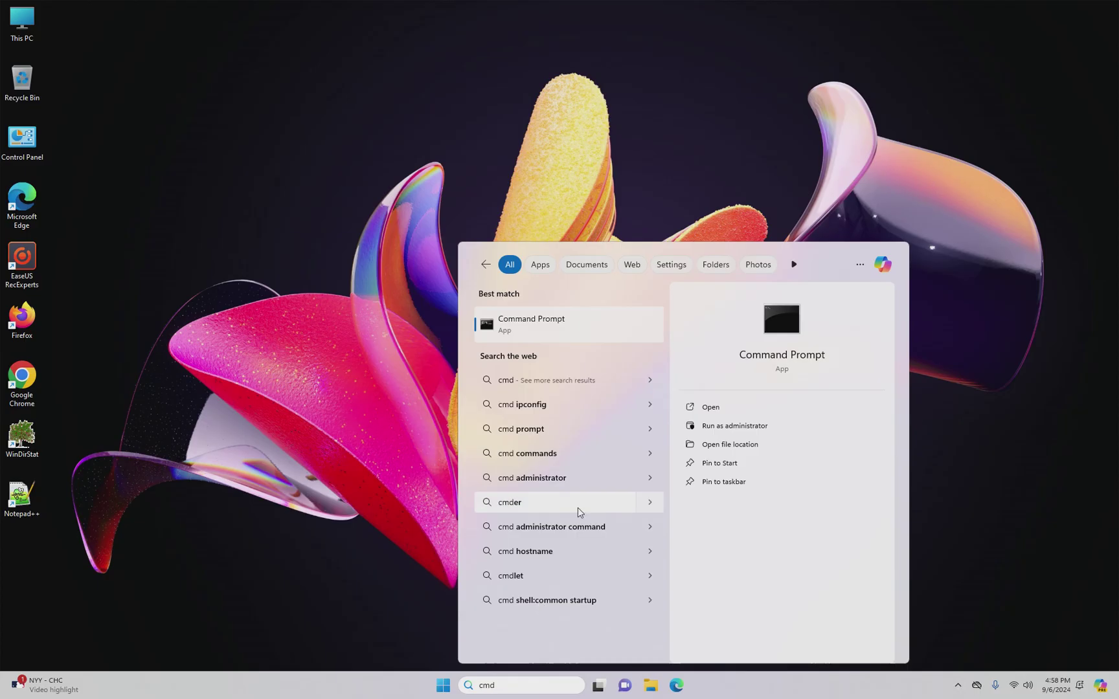
pyautogui.click(777, 468)
pyautogui.click(745, 486)
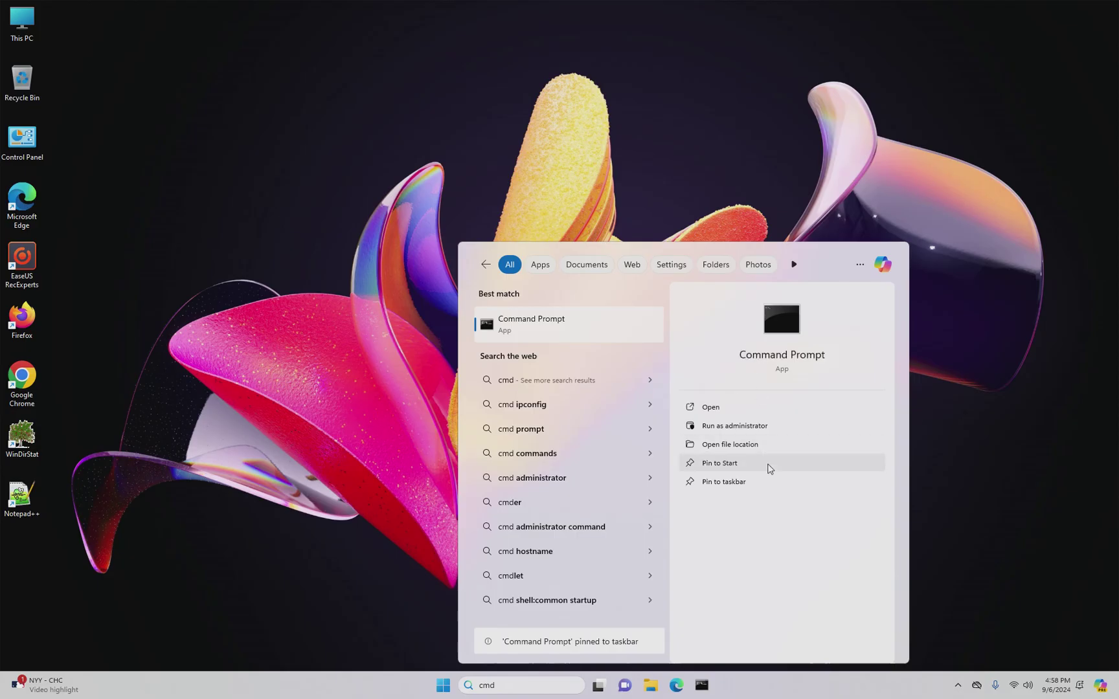
pyautogui.click(361, 369)
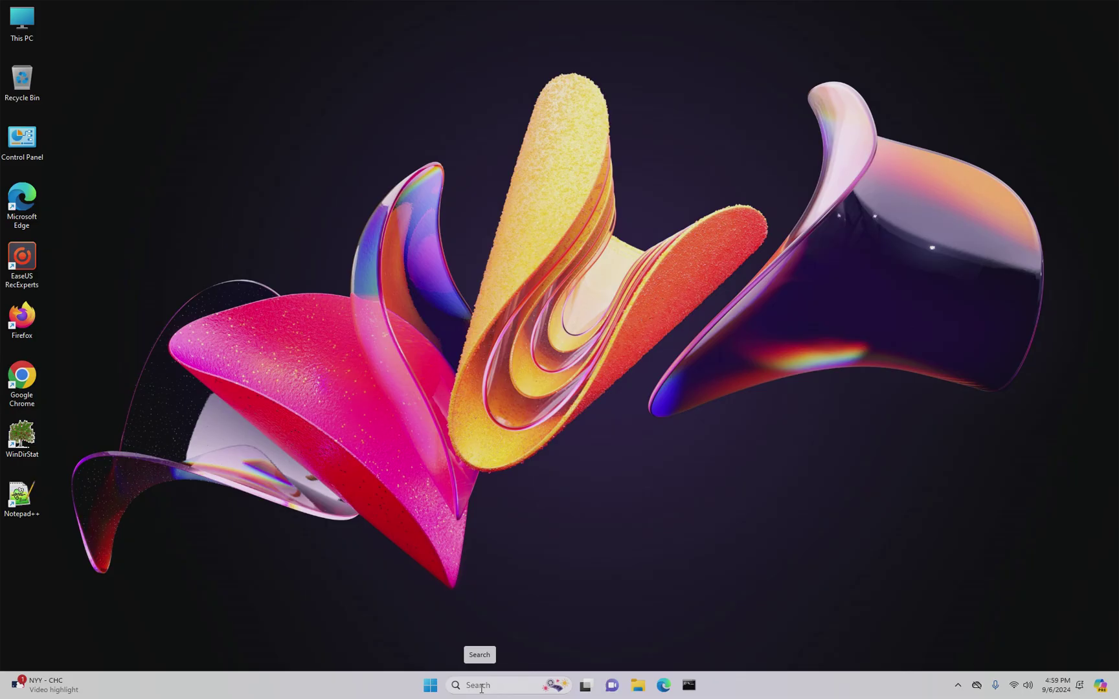
# - Open Command Prompt, move its window nearer the middle of the desktop, and run the hostname command
pyautogui.click(688, 687)
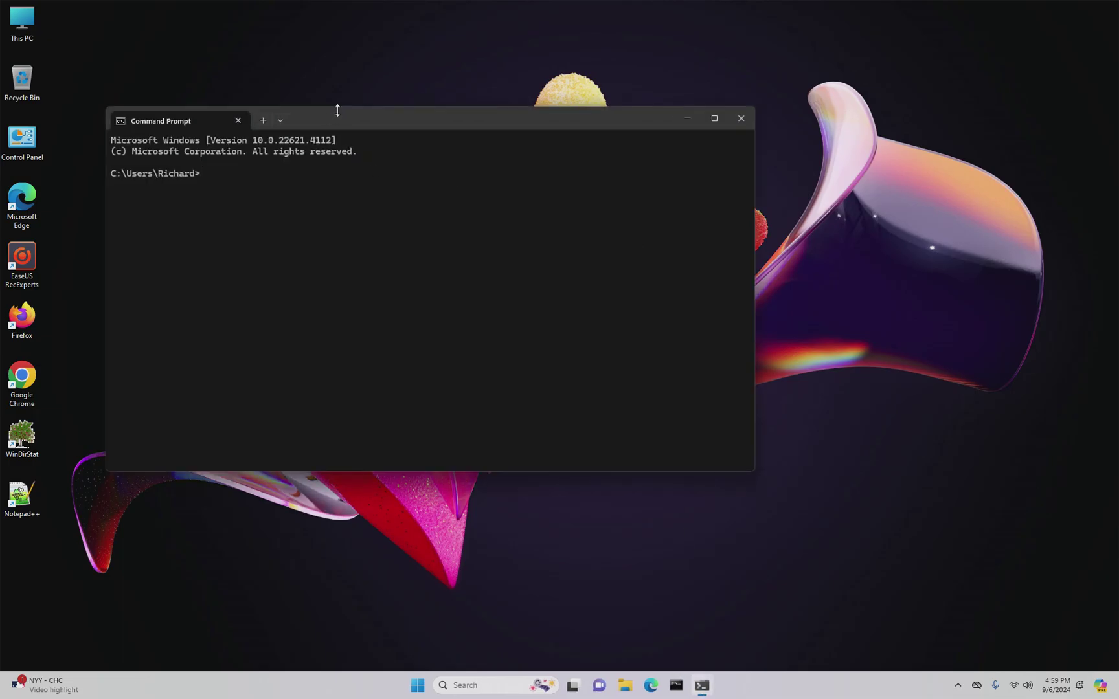
pyautogui.moveTo(335, 120); pyautogui.dragTo(456, 105)
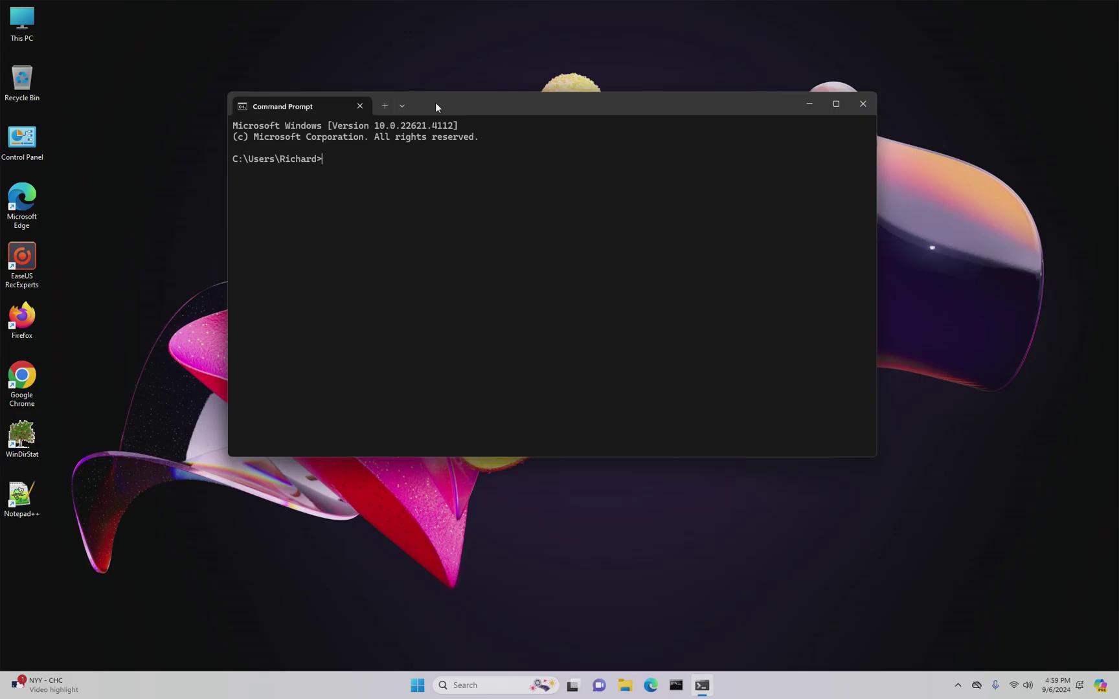
pyautogui.write('hostname')
pyautogui.press('Return')
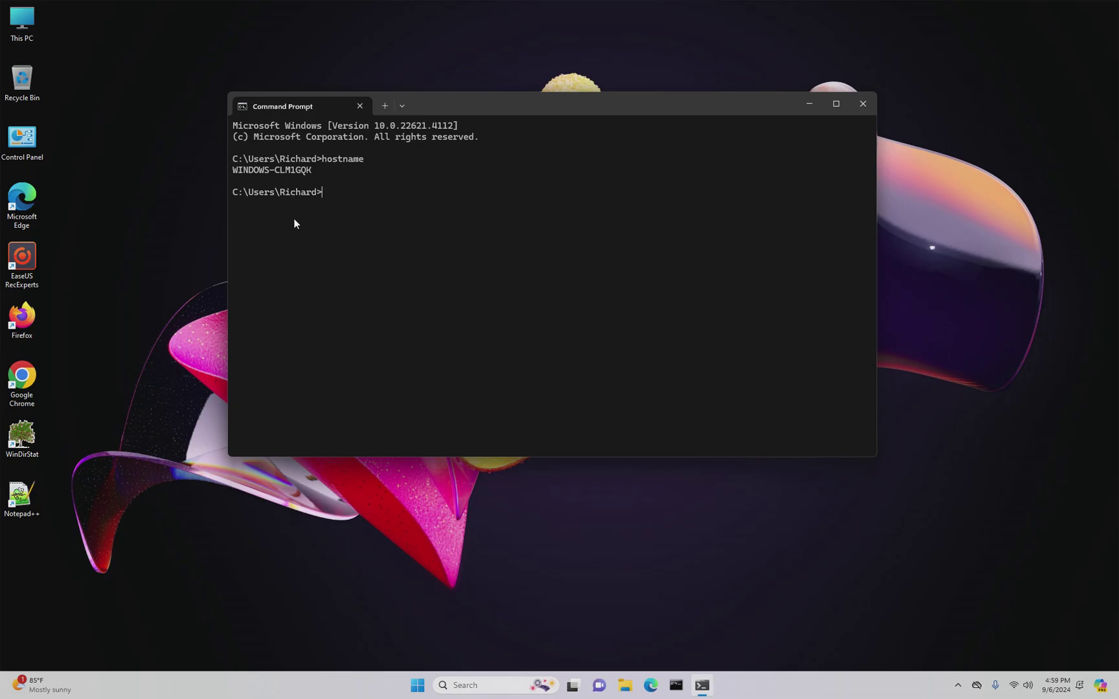
# - Search Windows for "power", open Windows PowerShell and run the hostname command, moving its window clear of the Command Prompt output
pyautogui.click(493, 684)
pyautogui.write('power')
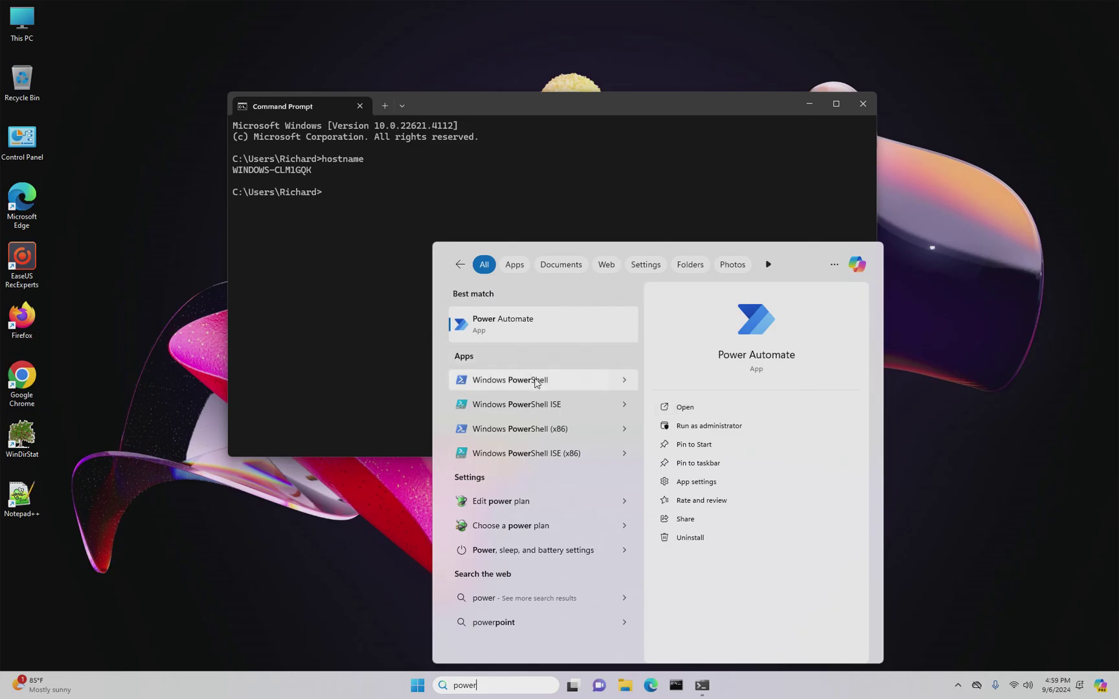
pyautogui.click(535, 380)
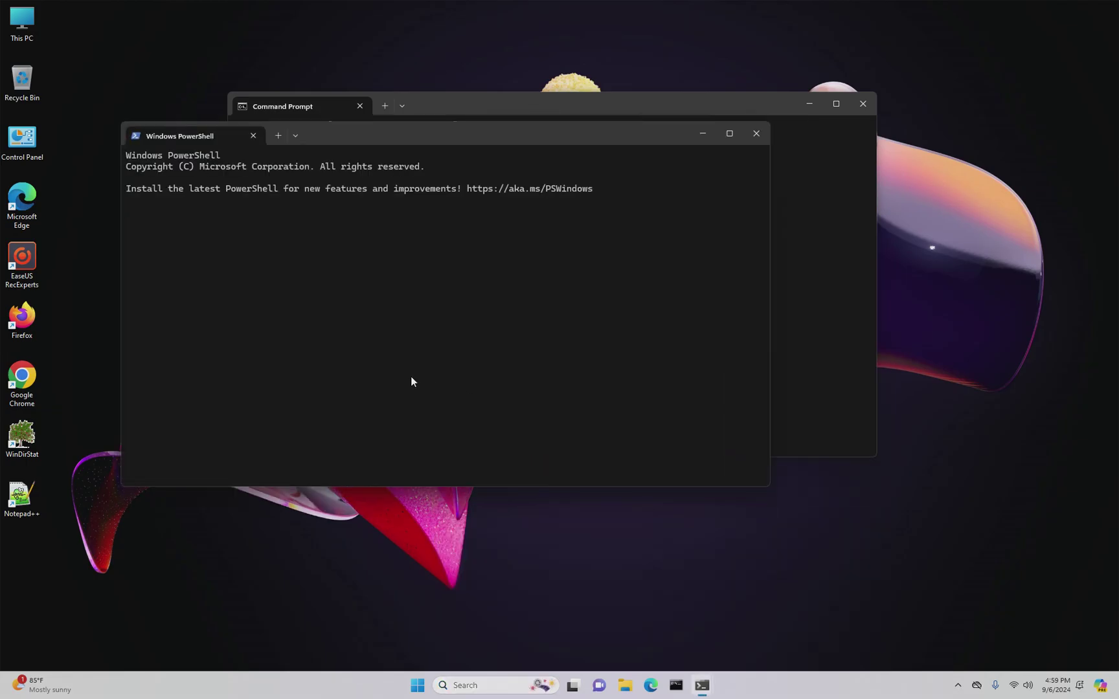
pyautogui.write('hostname')
pyautogui.press('Return')
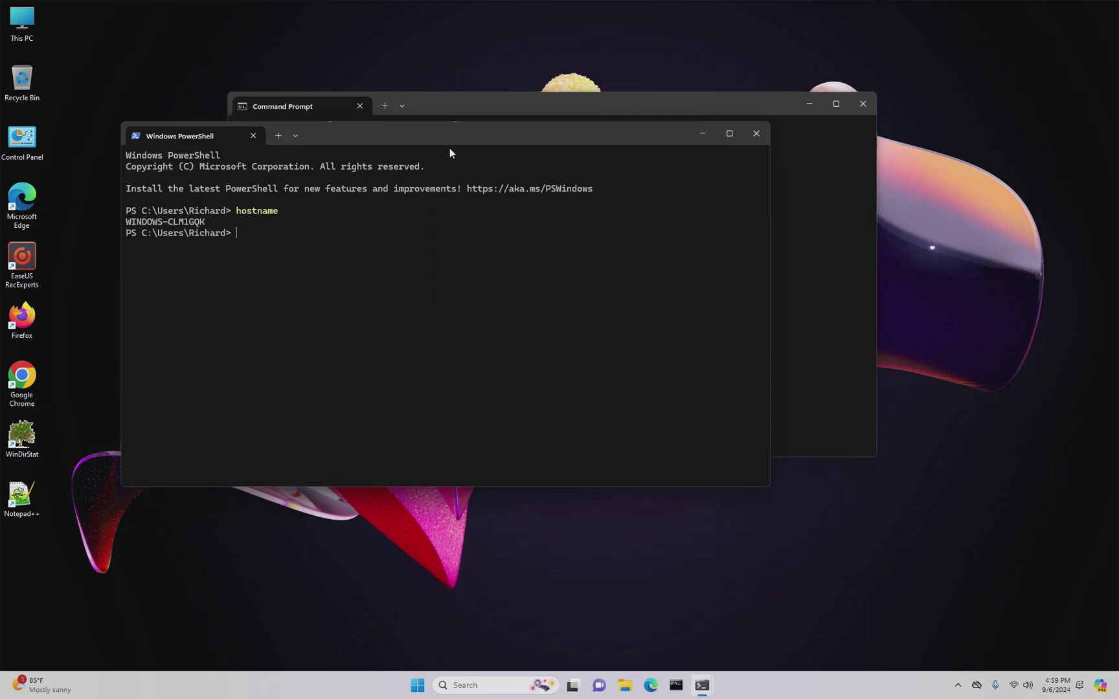
pyautogui.moveTo(449, 149); pyautogui.dragTo(694, 212)
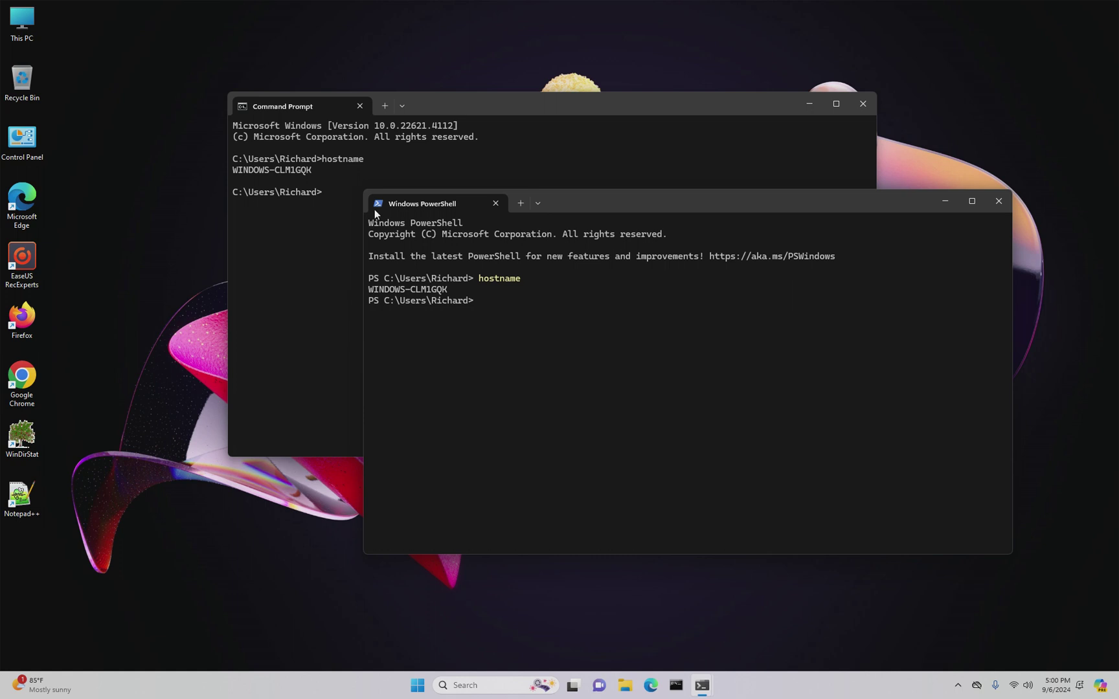
# - Compare the hostname output in the Command Prompt window with that in the PowerShell window
pyautogui.click(537, 102)
pyautogui.click(679, 492)
pyautogui.click(327, 313)
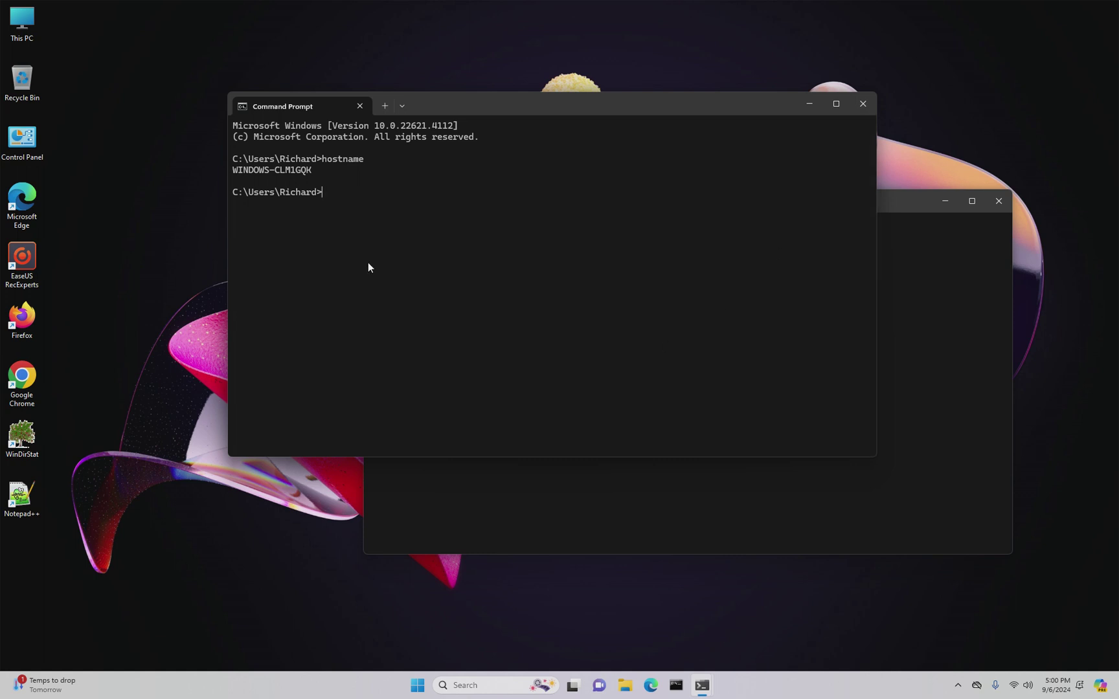
pyautogui.click(949, 338)
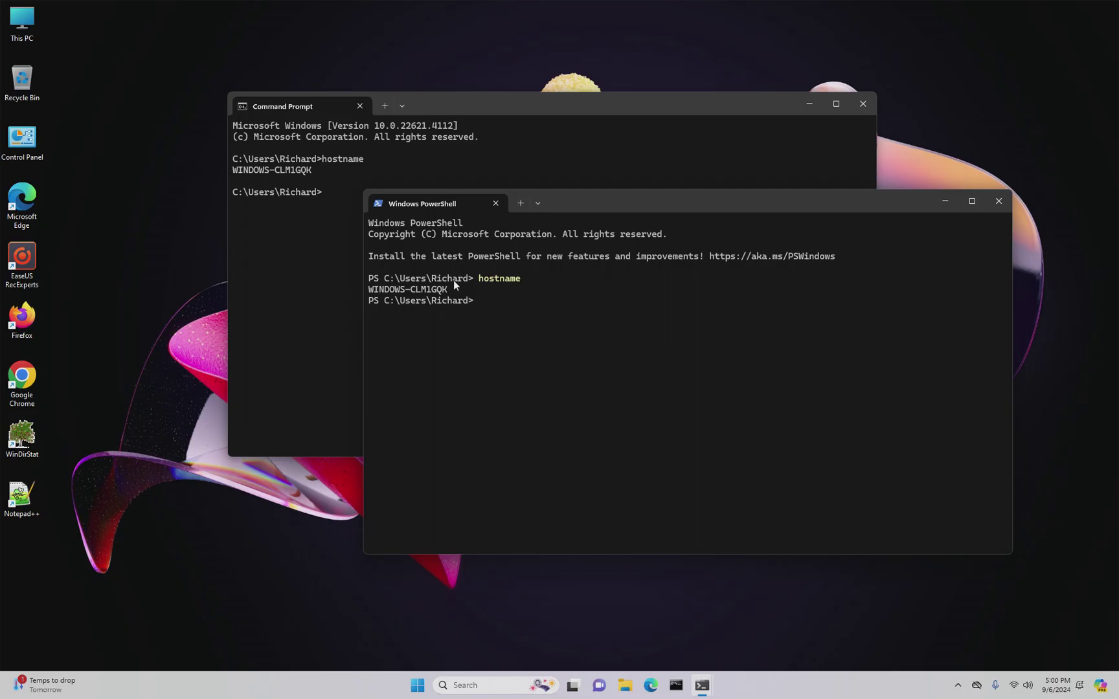
# - Search Windows for "cmd" and look at the launch options for Command Prompt, including running it as administrator
pyautogui.click(475, 686)
pyautogui.write('cmd')
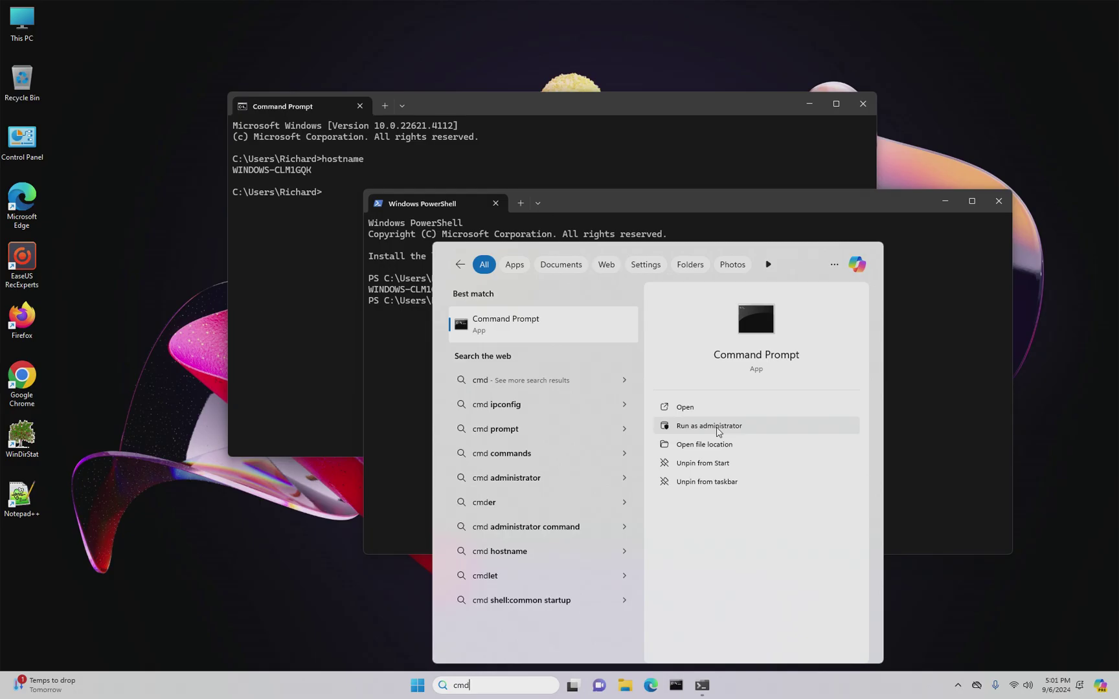
pyautogui.click(936, 396)
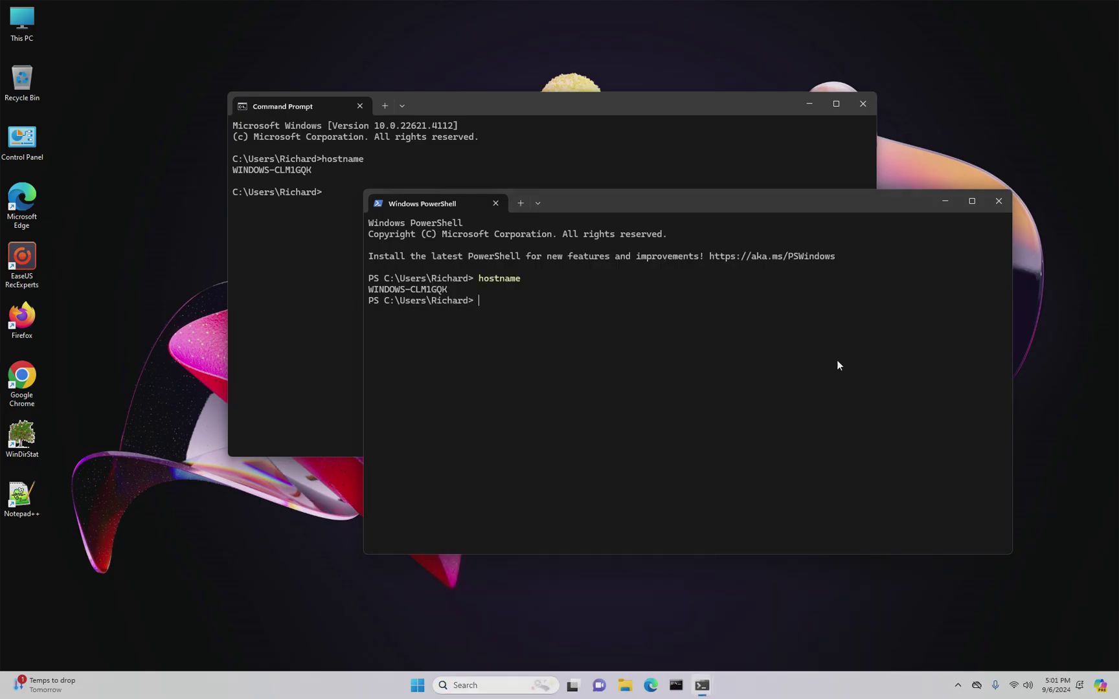
pyautogui.click(497, 679)
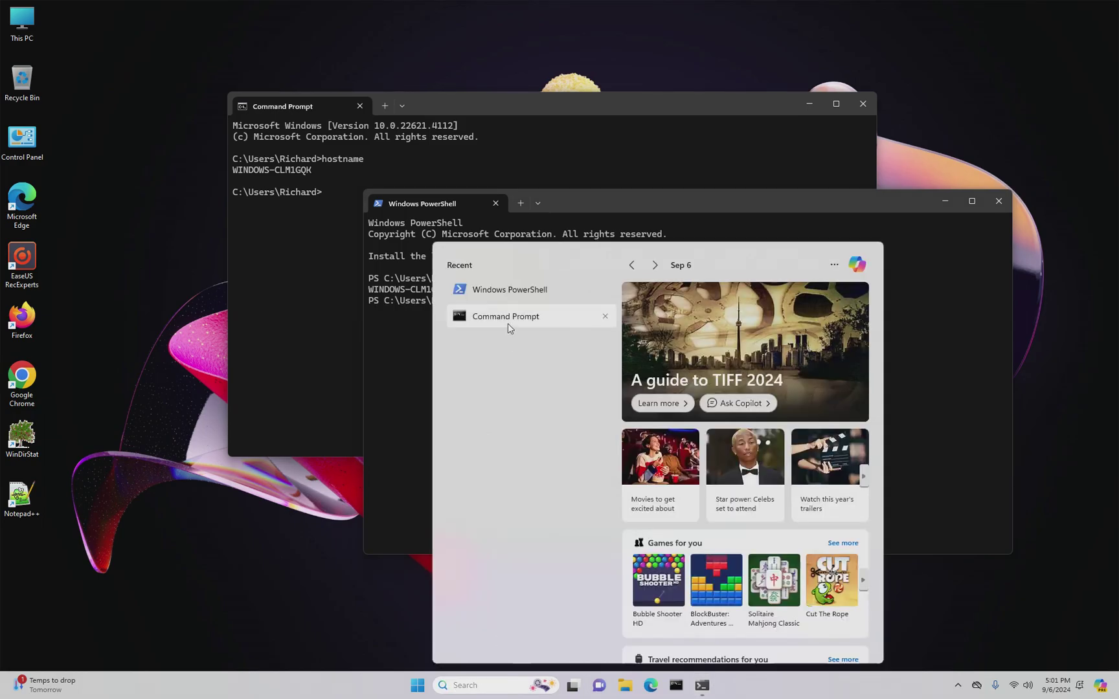
pyautogui.rightClick(508, 323)
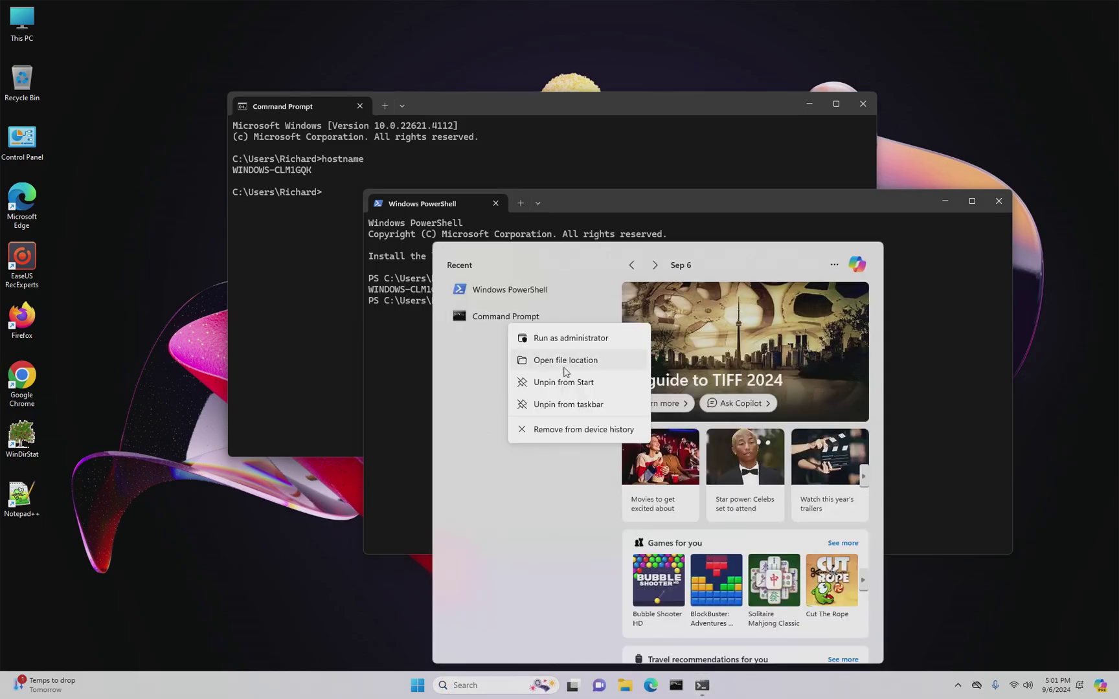
pyautogui.click(554, 494)
# - Open Terminal from the full list of apps, move its window lower on the desktop, and close it
pyautogui.click(412, 691)
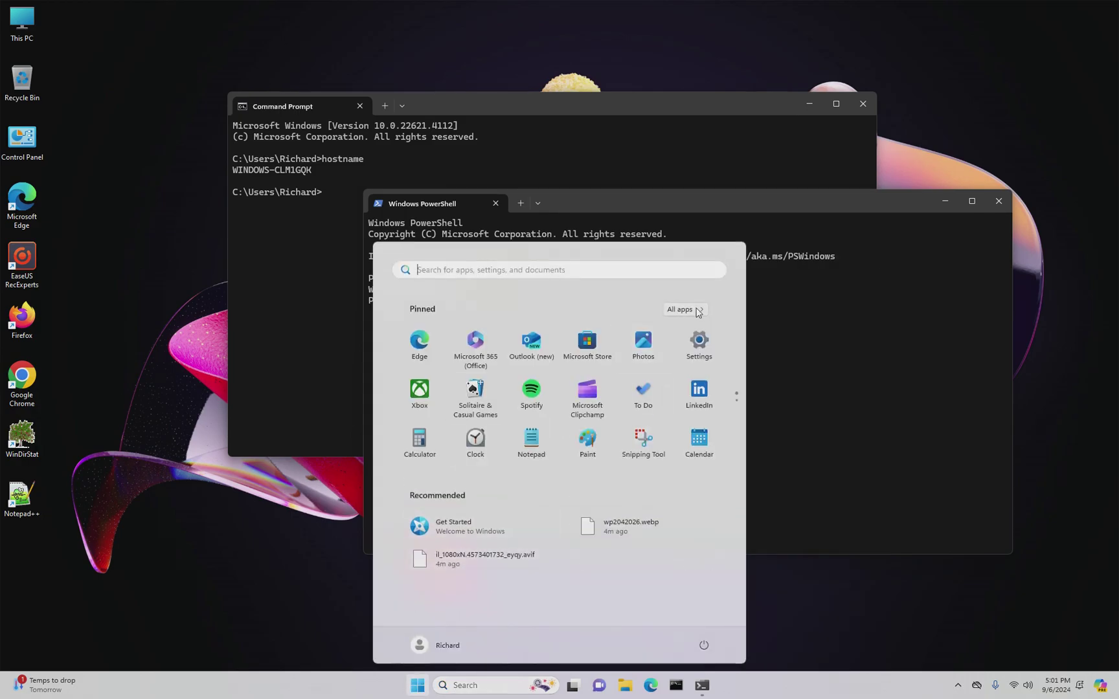
pyautogui.click(681, 309)
pyautogui.scroll(-15, 559, 423)
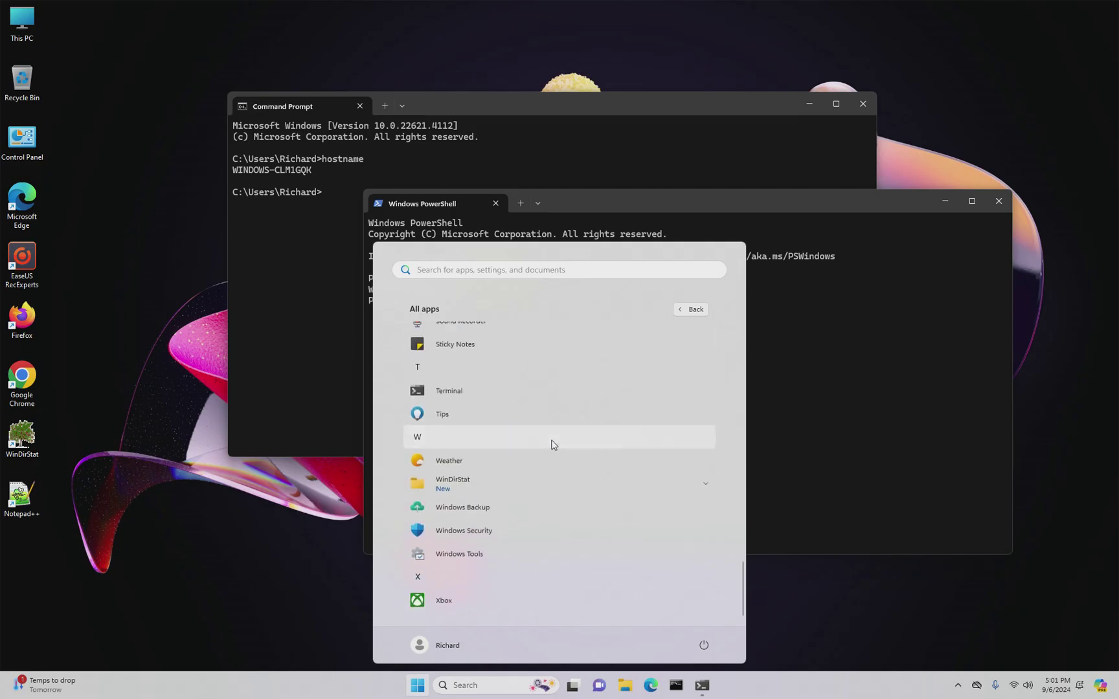
pyautogui.scroll(1, 491, 401)
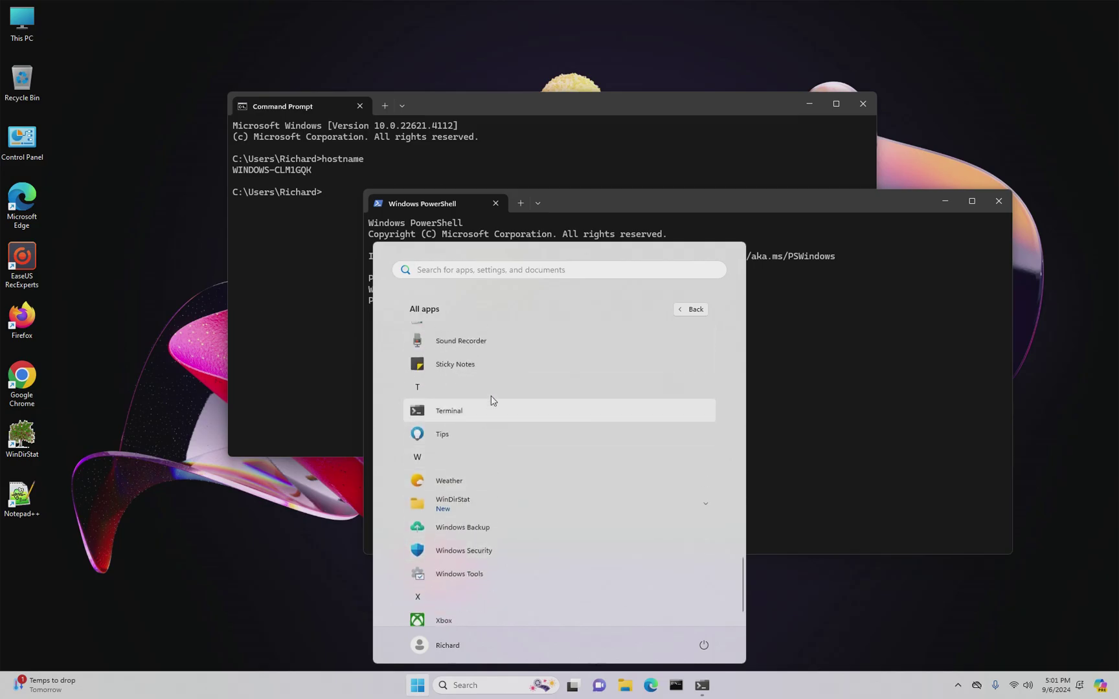
pyautogui.scroll(3, 491, 401)
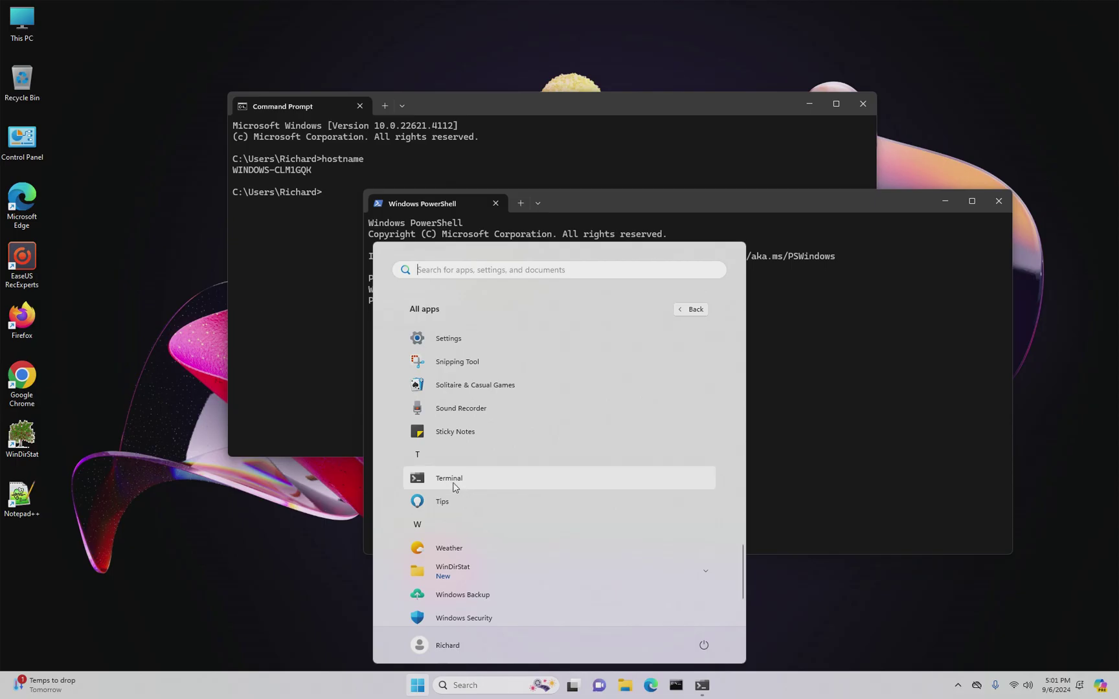
pyautogui.click(455, 482)
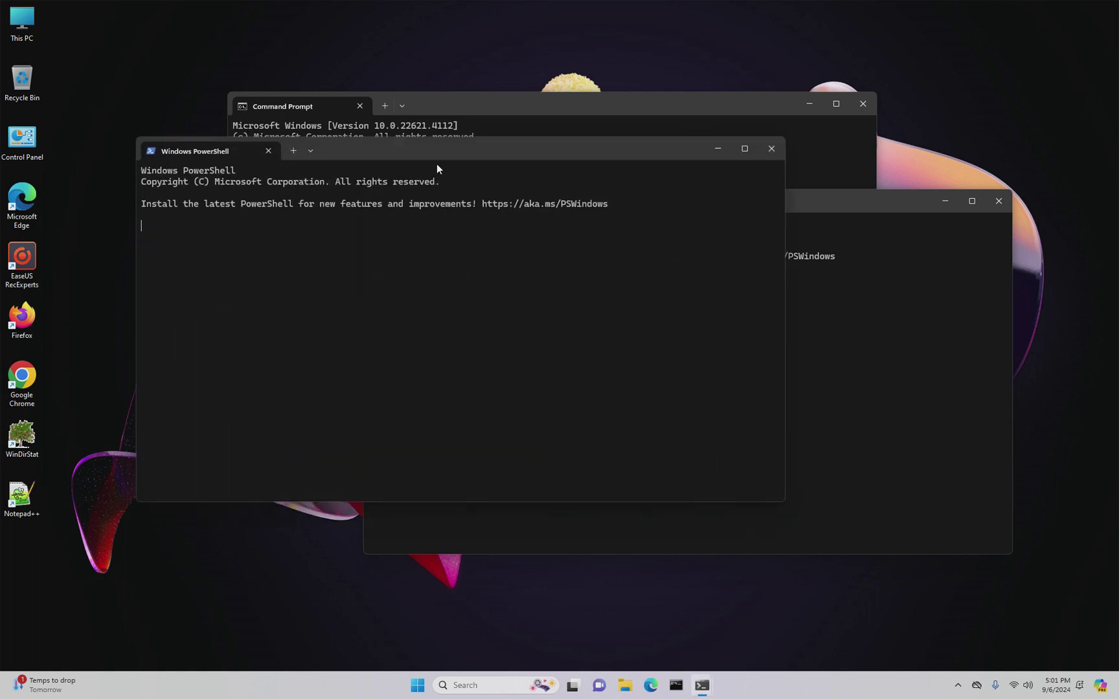
pyautogui.moveTo(437, 152); pyautogui.dragTo(533, 285)
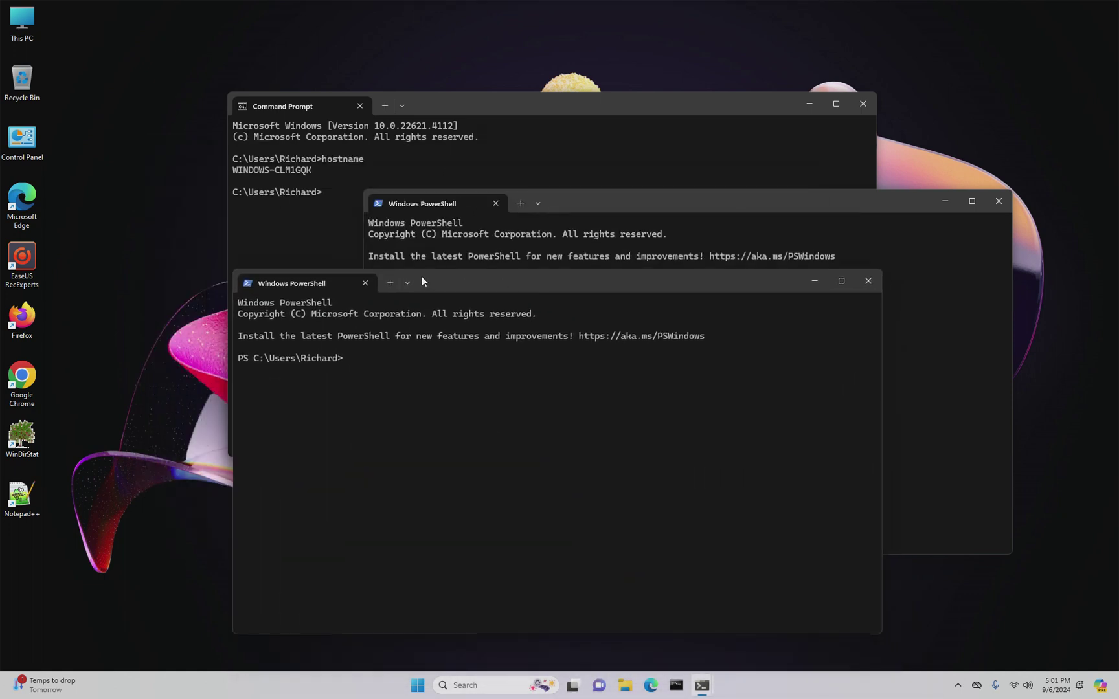
pyautogui.click(868, 281)
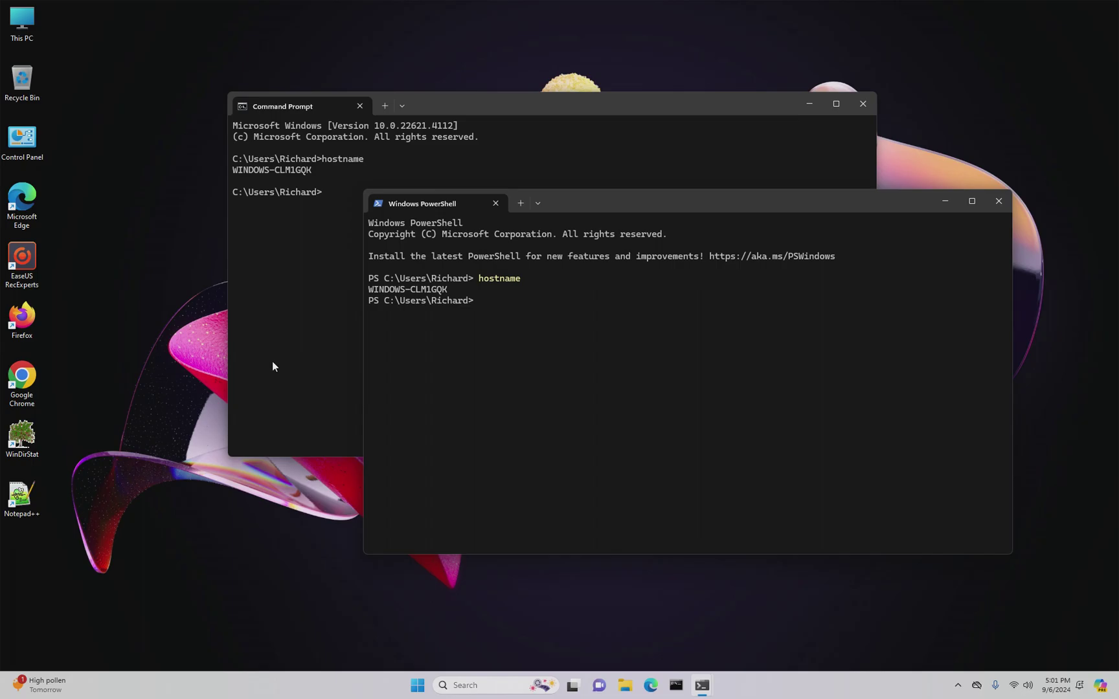
# - Open the System About page in Settings and check the device name under Device specifications
pyautogui.rightClick(417, 687)
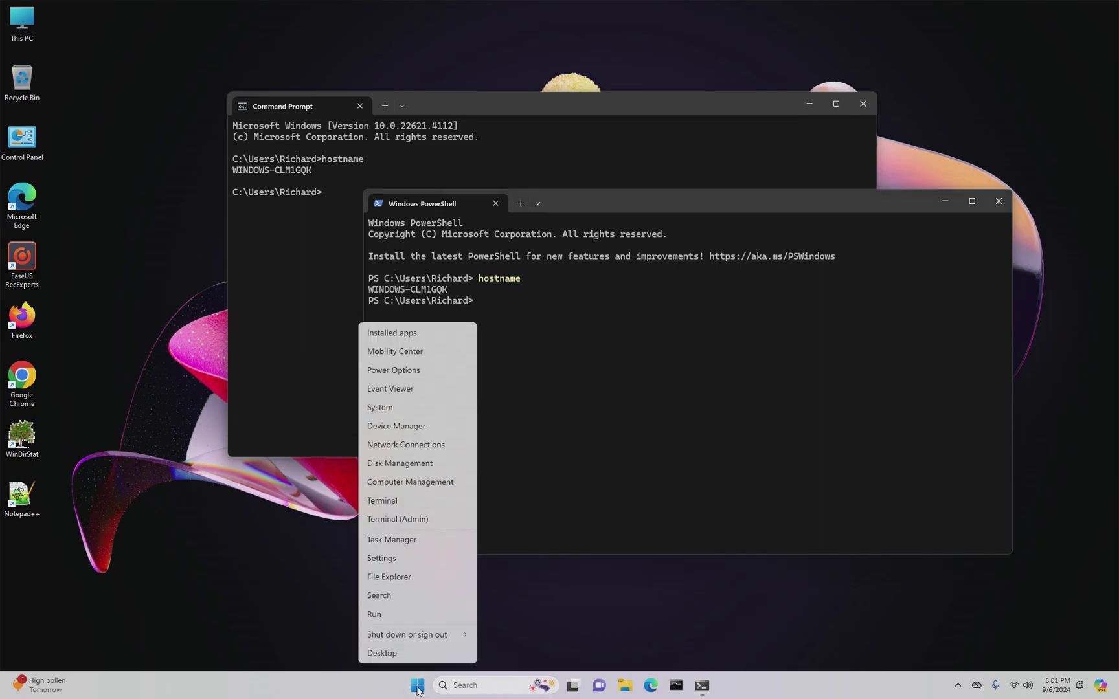
pyautogui.click(387, 411)
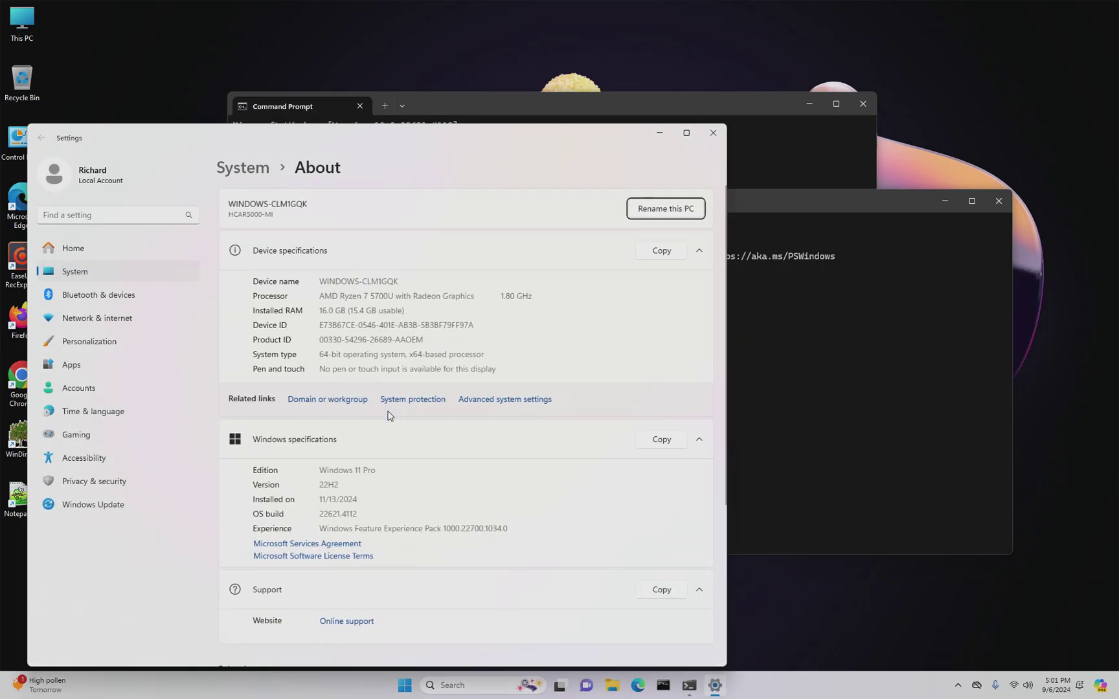
pyautogui.doubleClick(375, 281)
pyautogui.click(359, 279)
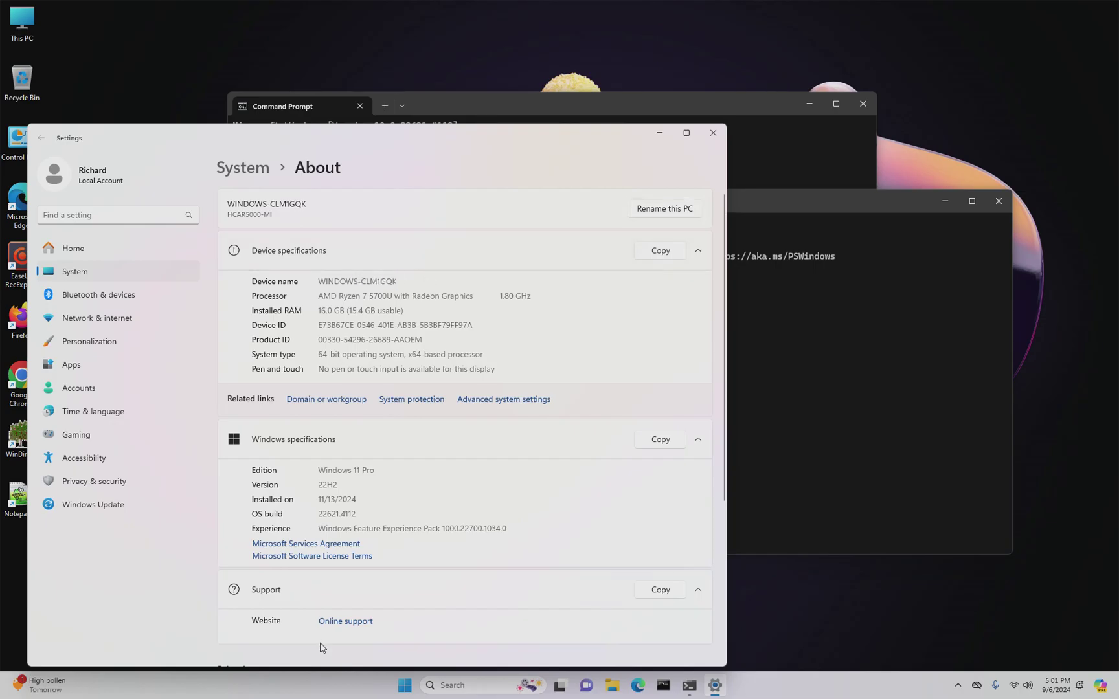
# - Search Windows for "info", open System Information to check the system name, and minimize its window
pyautogui.click(454, 689)
pyautogui.write('info')
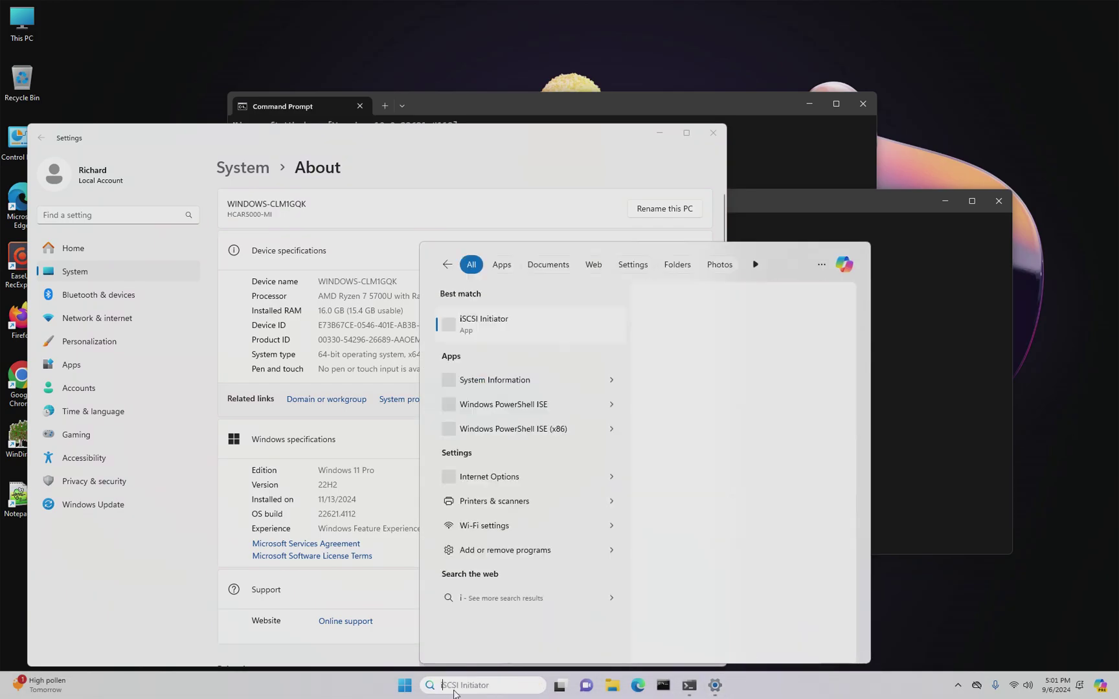
pyautogui.press('Return')
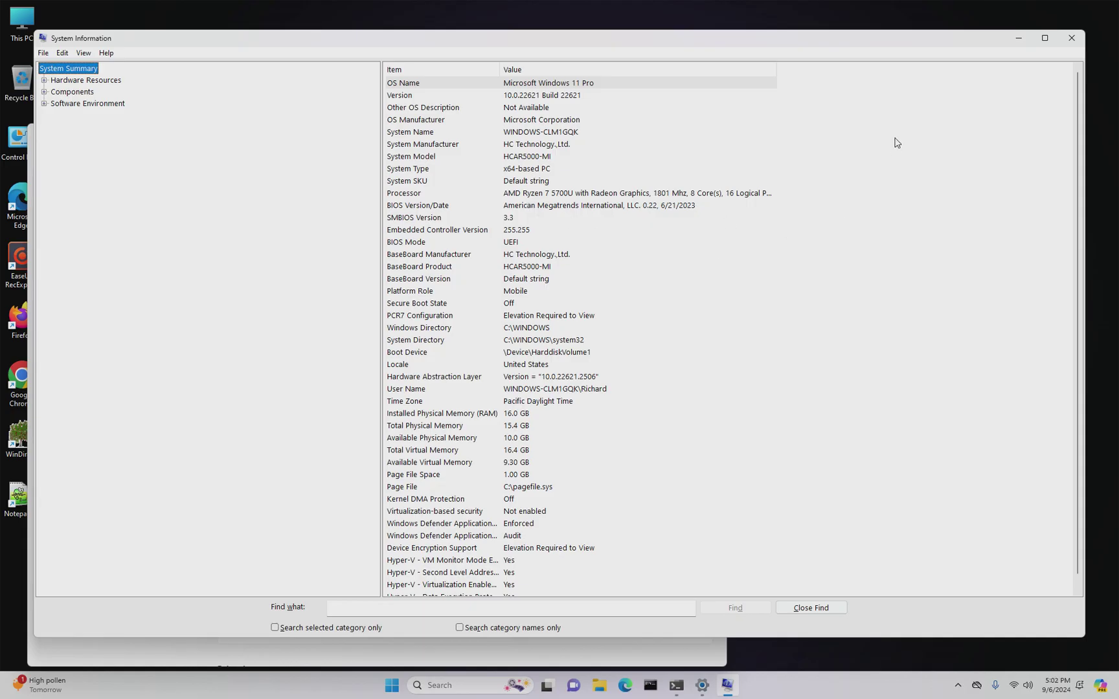
pyautogui.click(1020, 40)
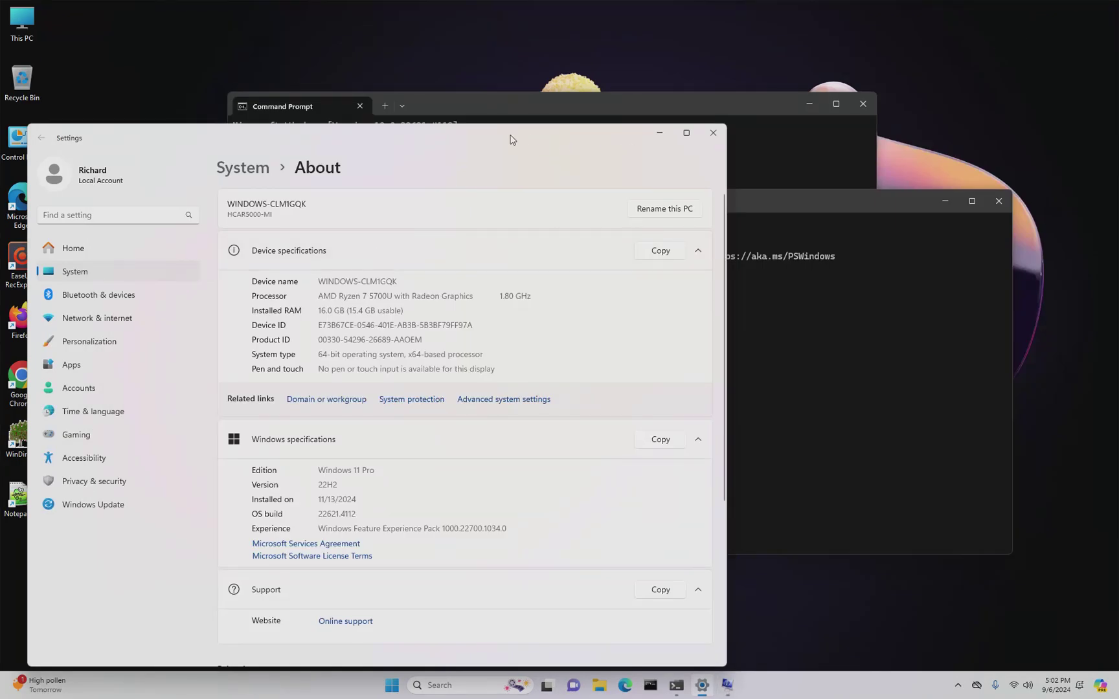
# - Arrange the Settings and PowerShell windows so that the device name and the hostname output can be read together
pyautogui.moveTo(511, 140); pyautogui.dragTo(546, 126)
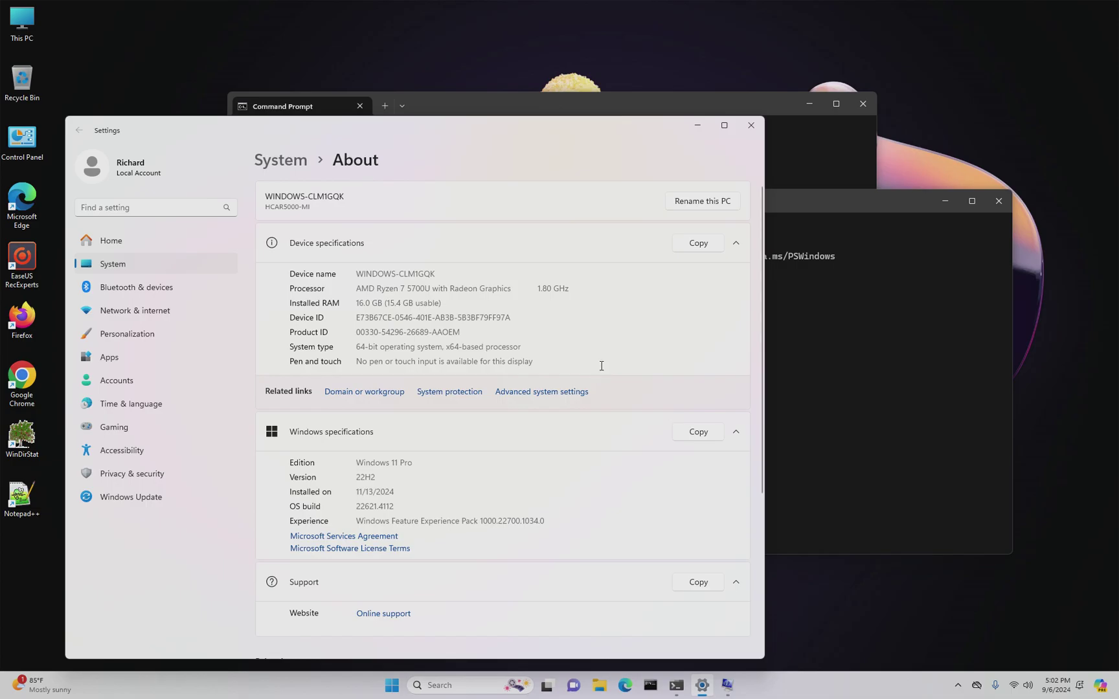
pyautogui.click(789, 345)
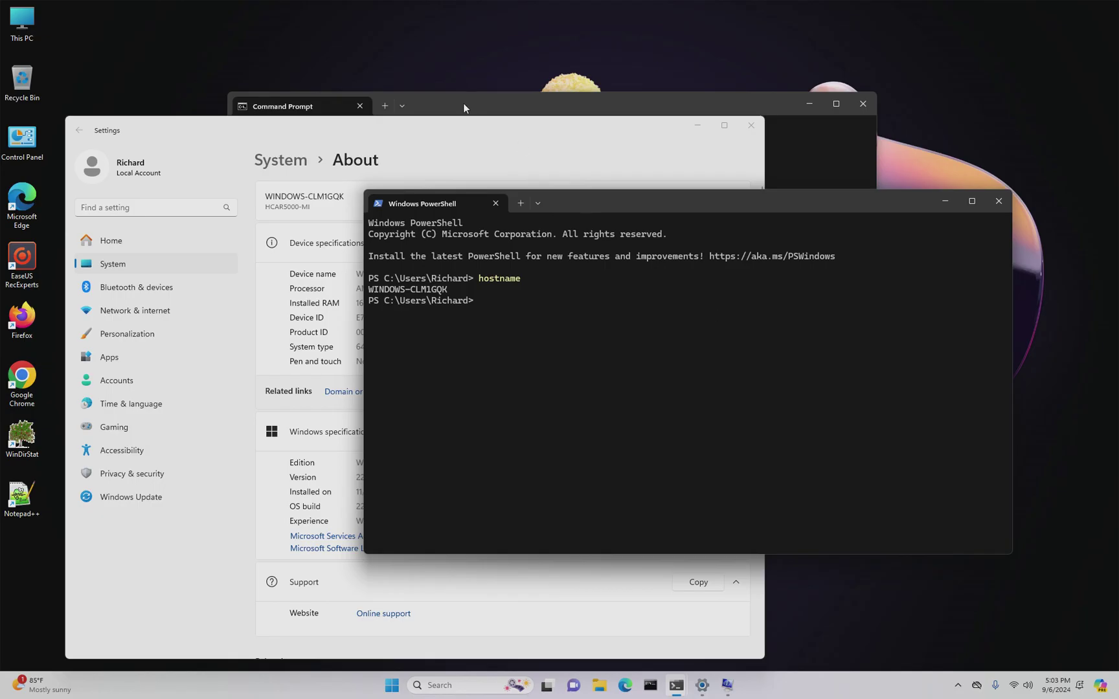
pyautogui.moveTo(620, 199); pyautogui.dragTo(730, 316)
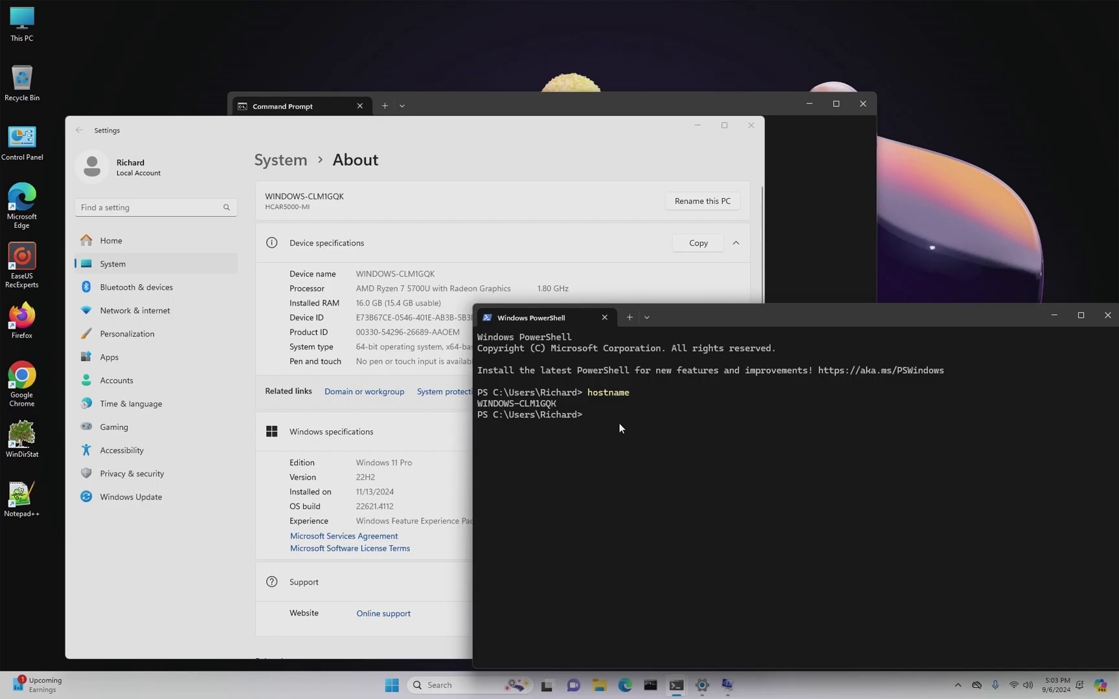
# - Open the advanced system settings from the About page, check the full computer name in System Properties, and cancel the dialog
pyautogui.click(531, 254)
pyautogui.click(533, 253)
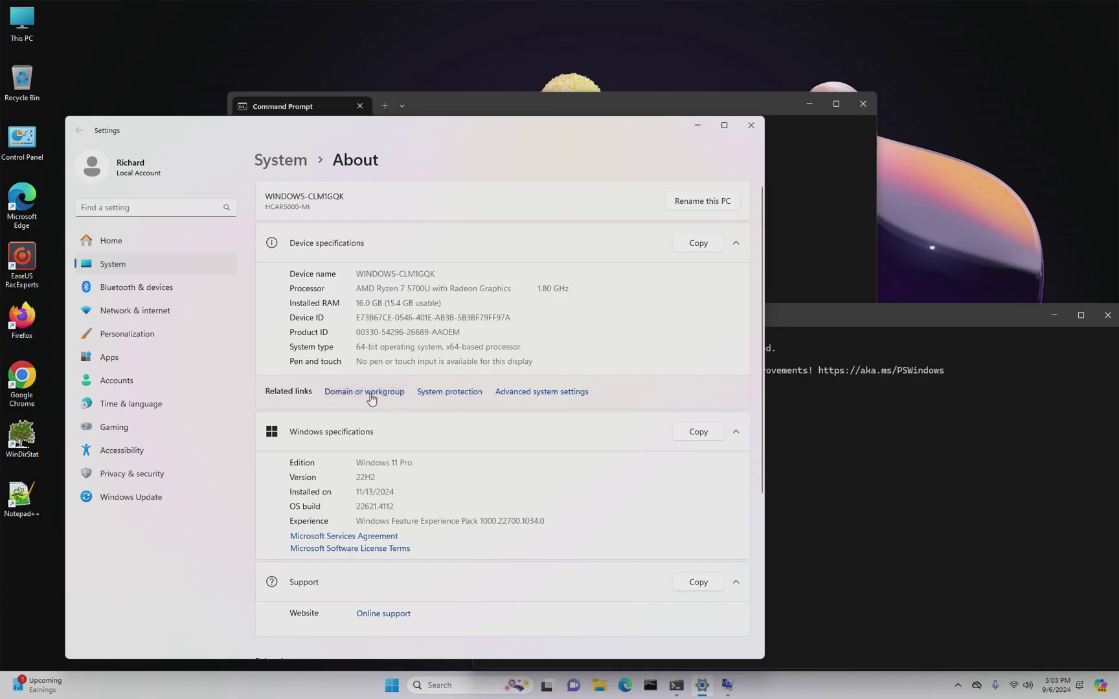
pyautogui.click(504, 392)
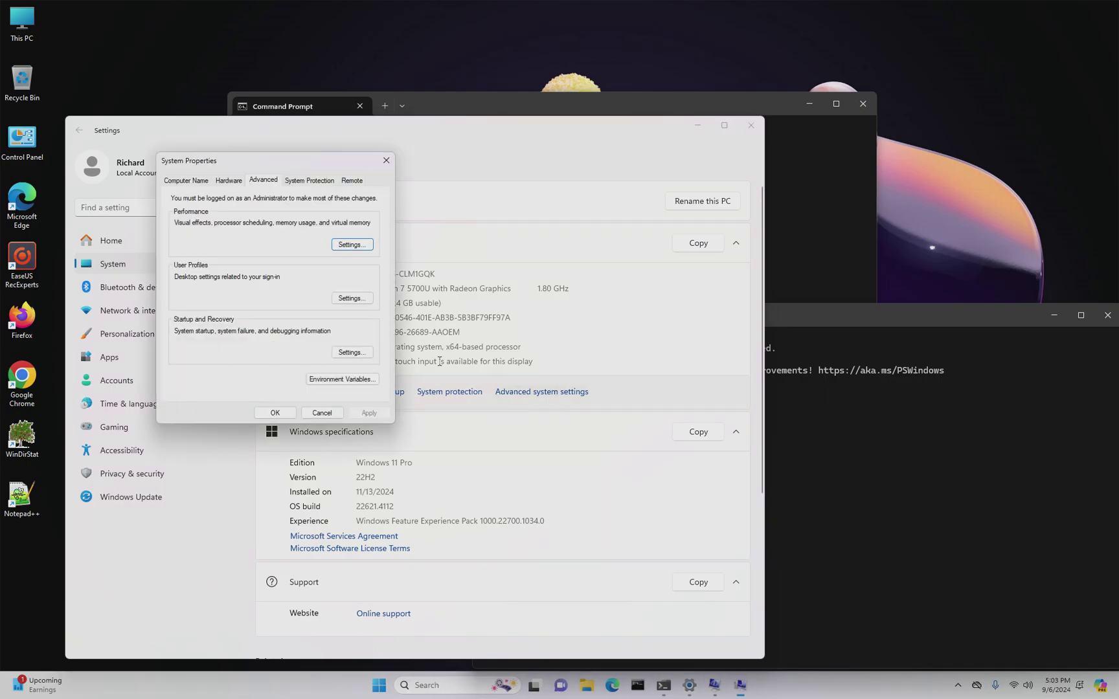
pyautogui.click(187, 181)
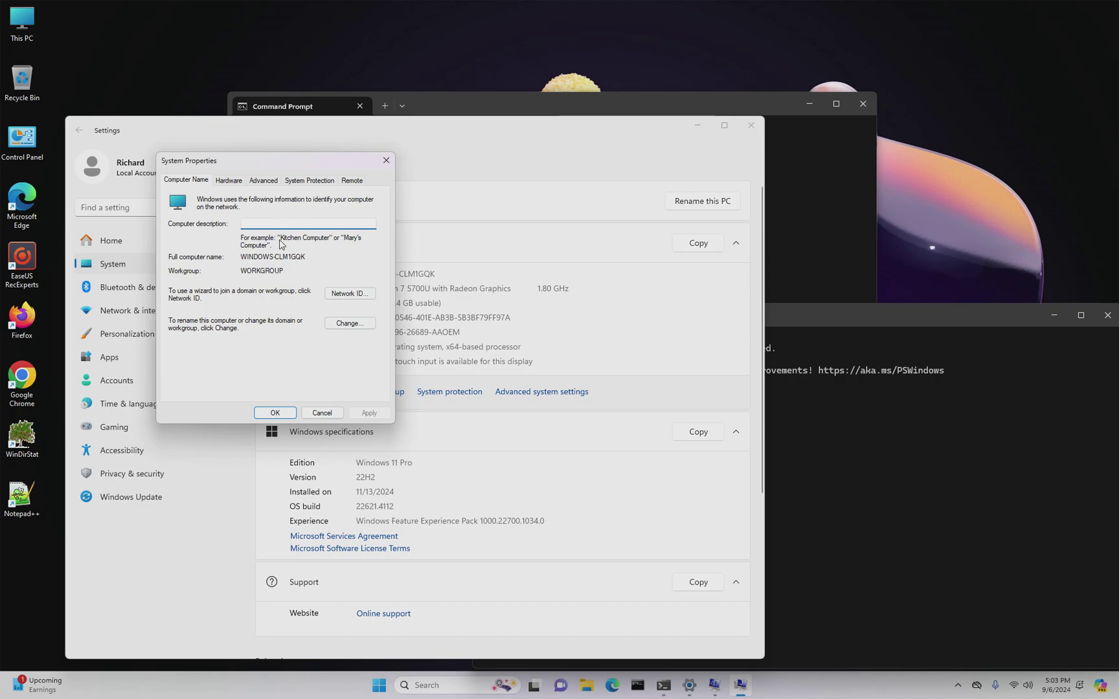
pyautogui.moveTo(246, 257); pyautogui.dragTo(319, 259)
pyautogui.click(328, 260)
pyautogui.click(322, 413)
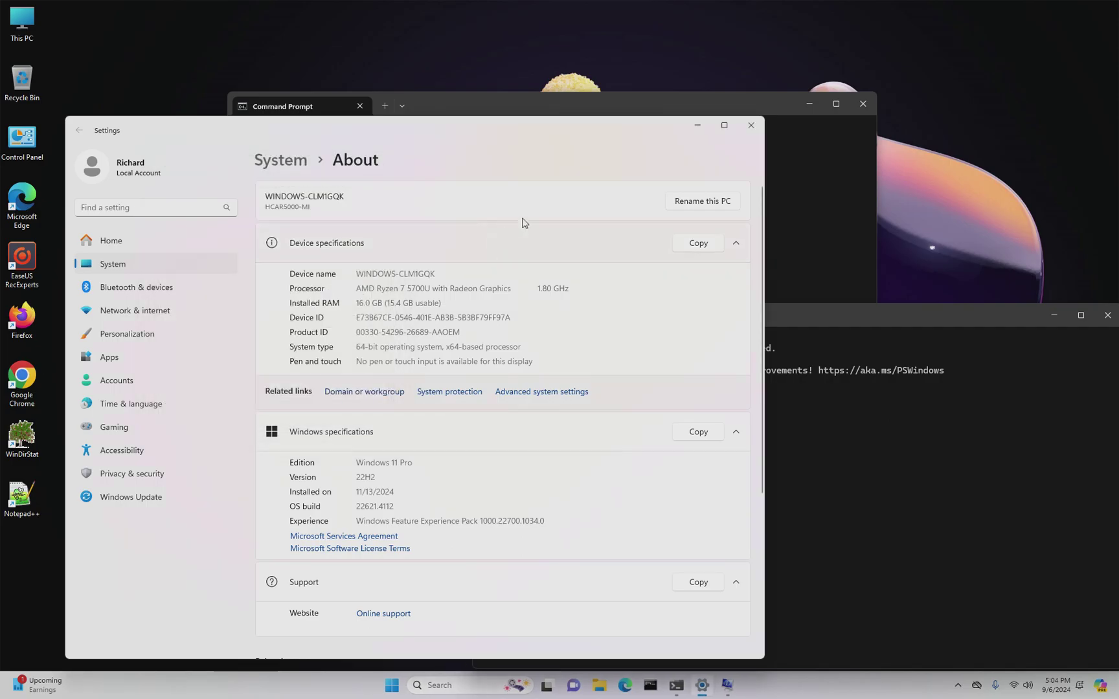